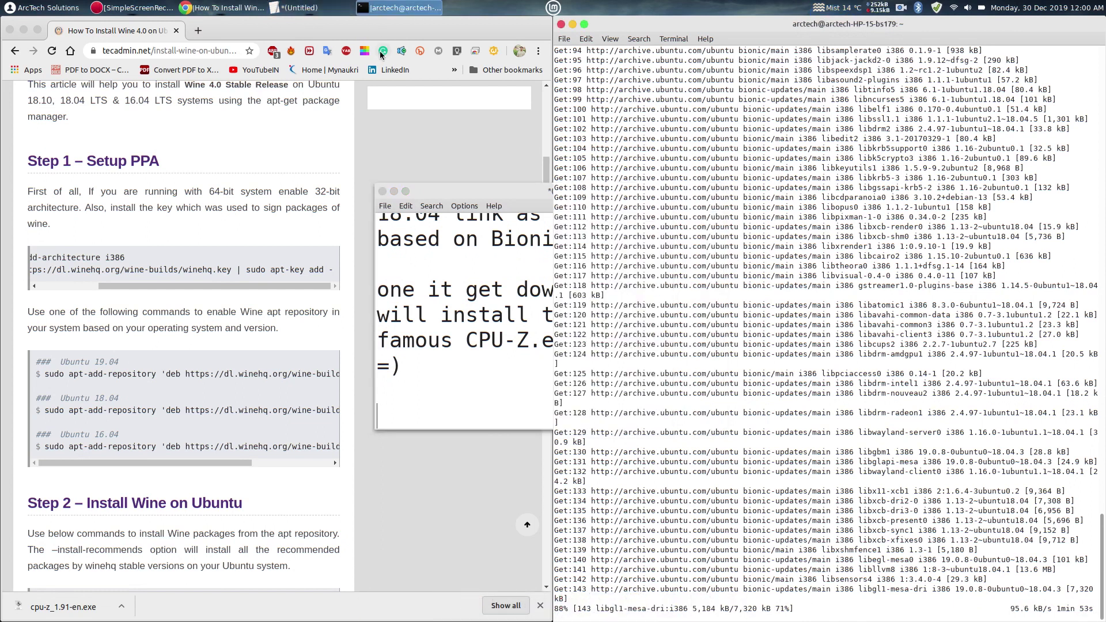
Add the note "so wine is installed...lets try to install the apps..." at the end of the untitled text document.
click(383, 34)
scroll(413, 414, up, 1)
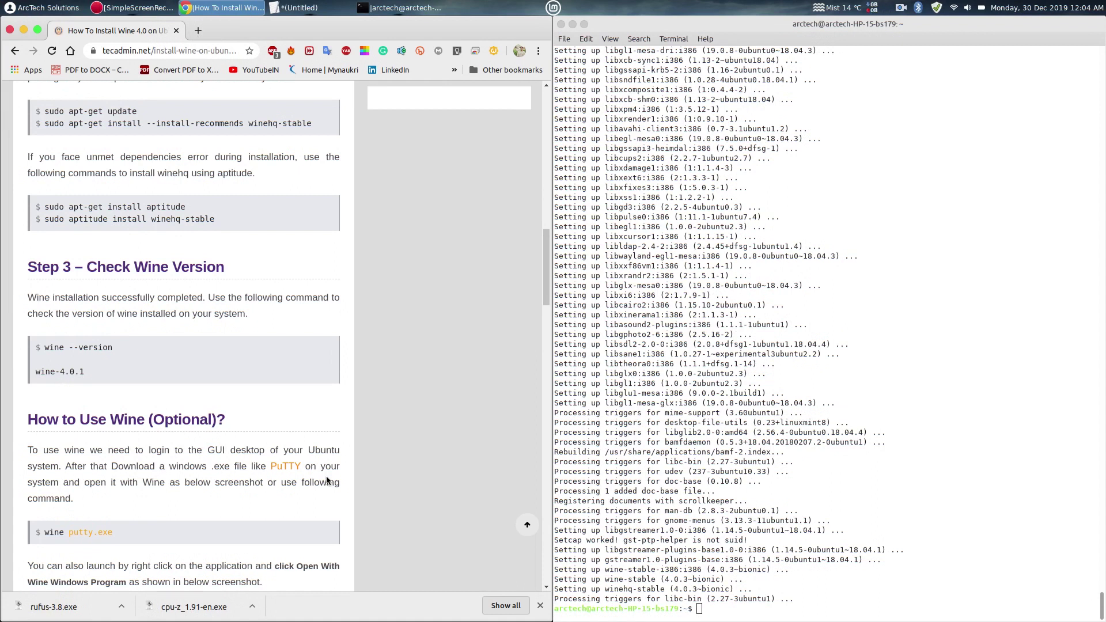
click(287, 6)
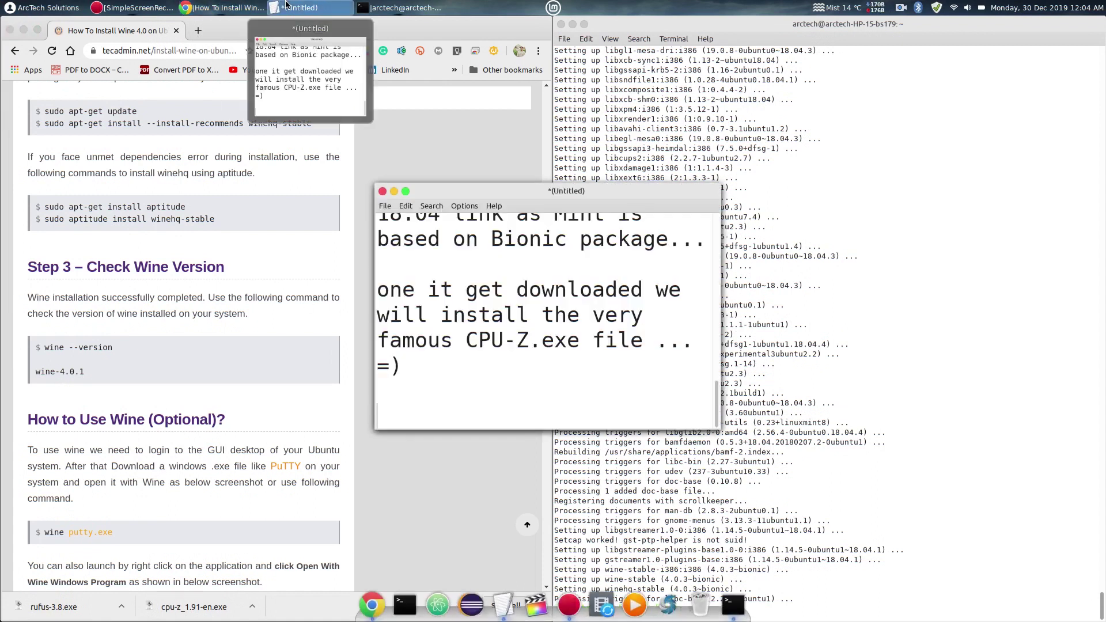
text(so we)
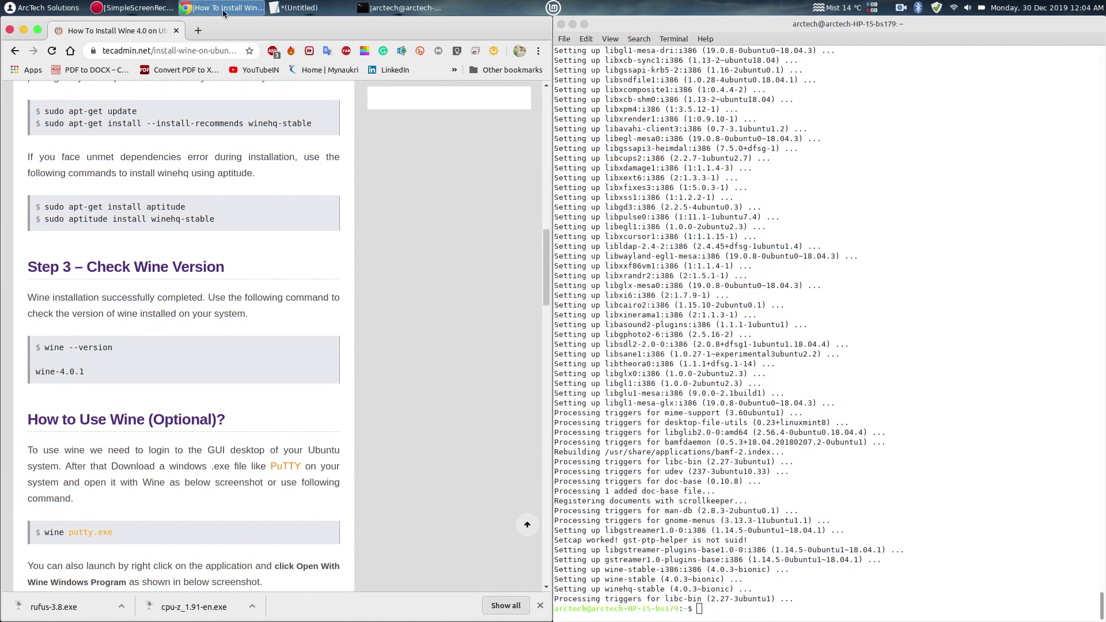
click(286, 6)
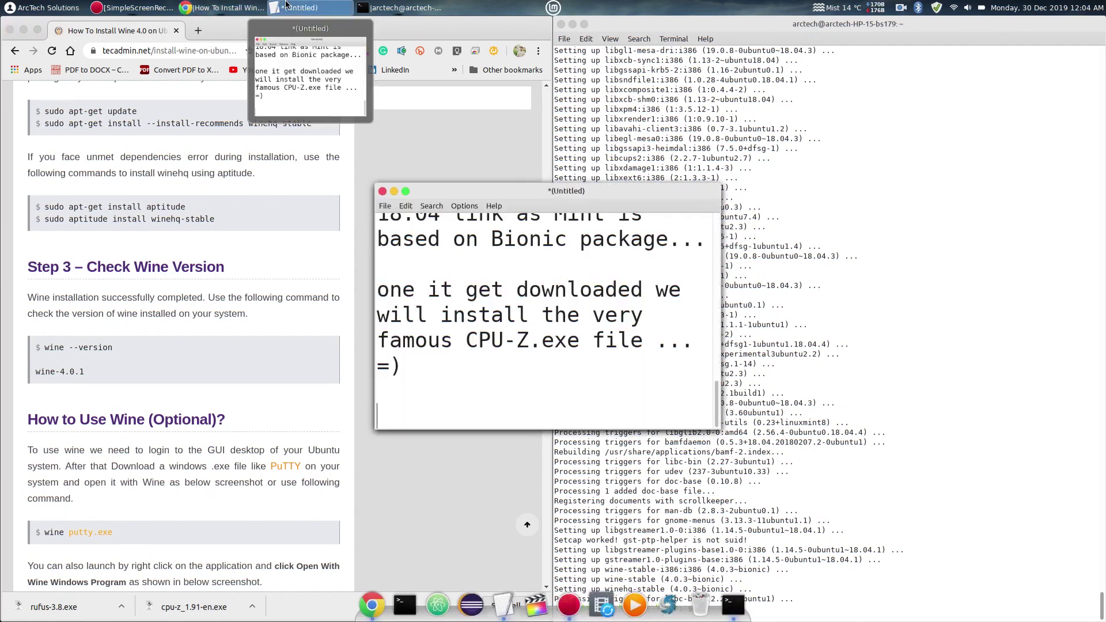
text(so wine is )
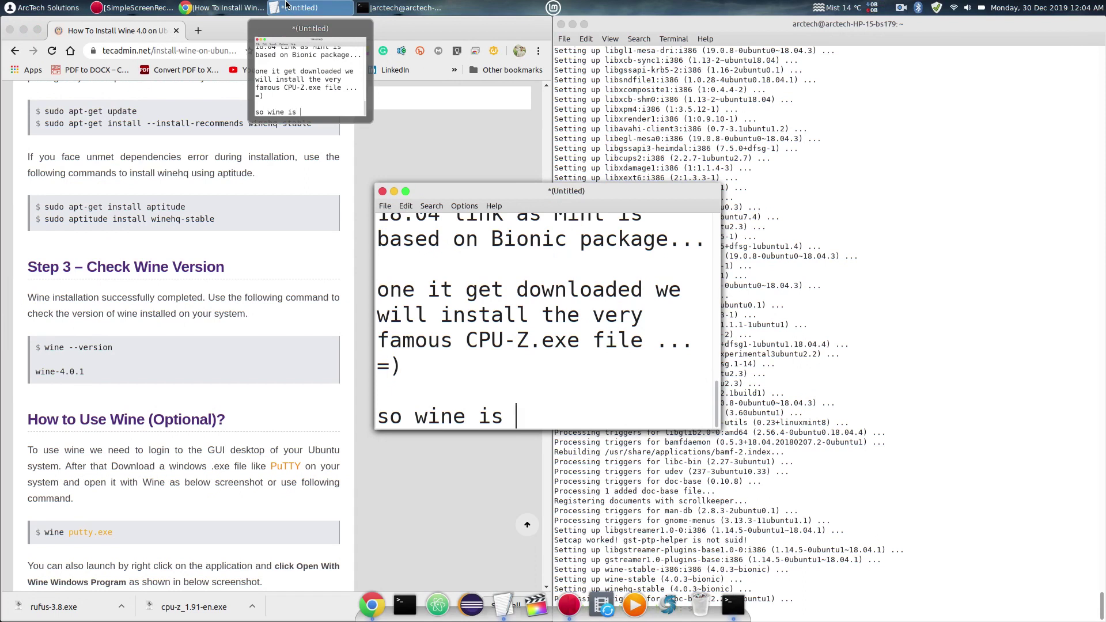
text(installed...lets try to )
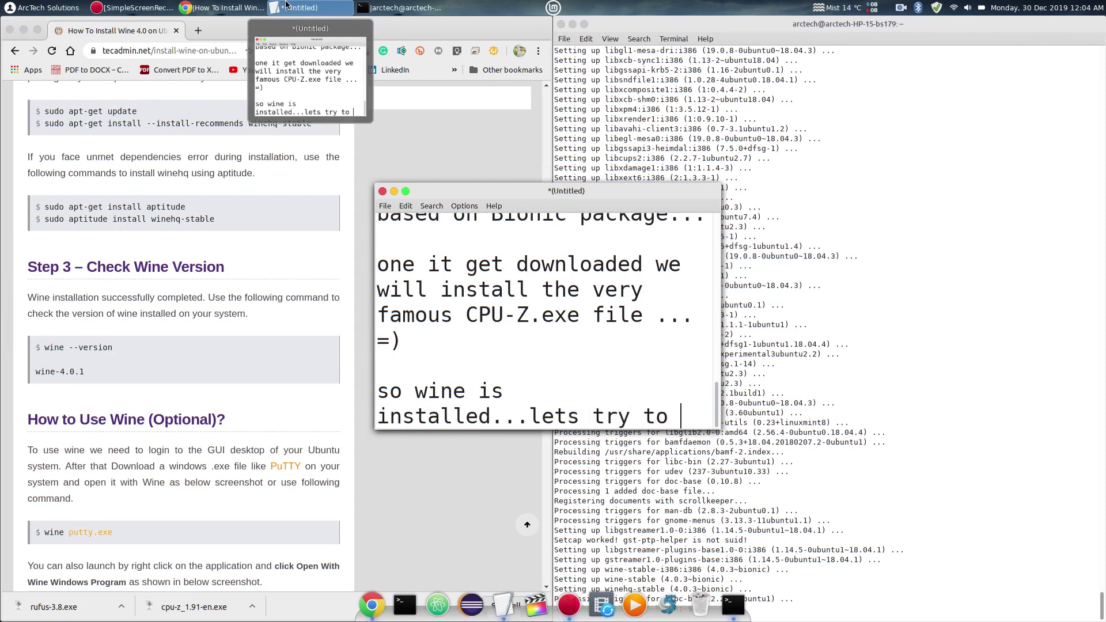
text(install)
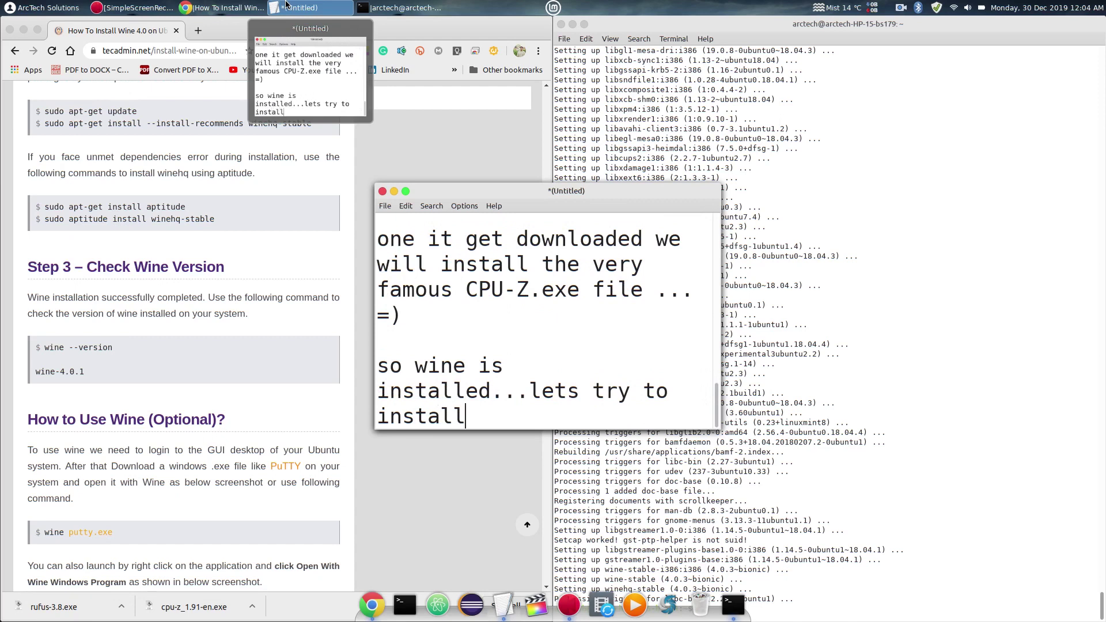
text( the apps...)
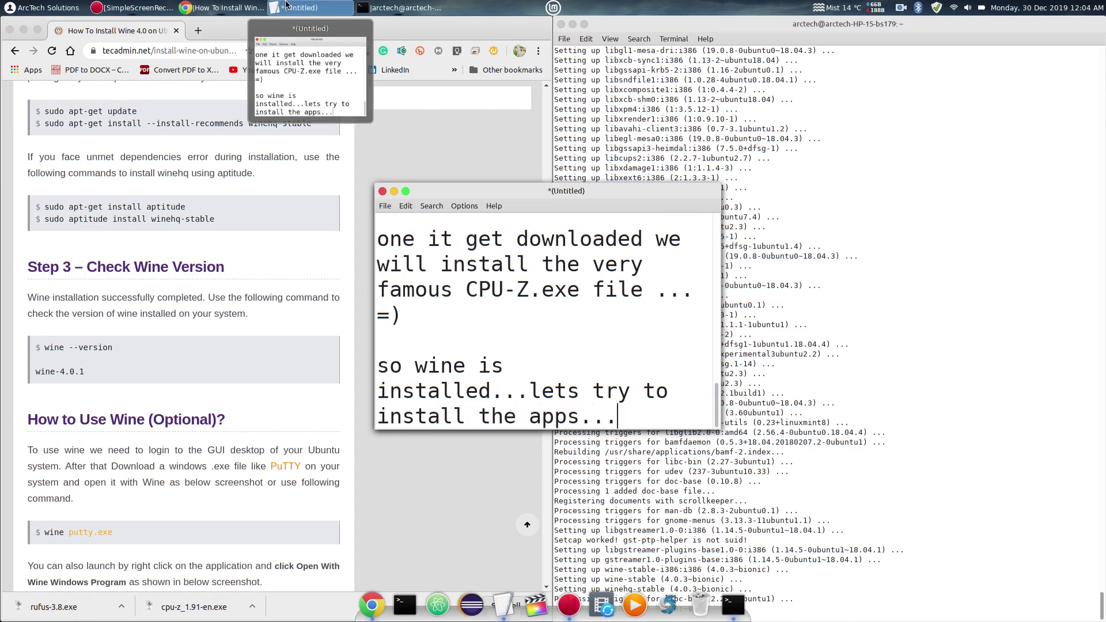
Minimize the text editor and browser windows, and open the Downloads folder in the file manager.
click(394, 192)
click(22, 28)
text(r)
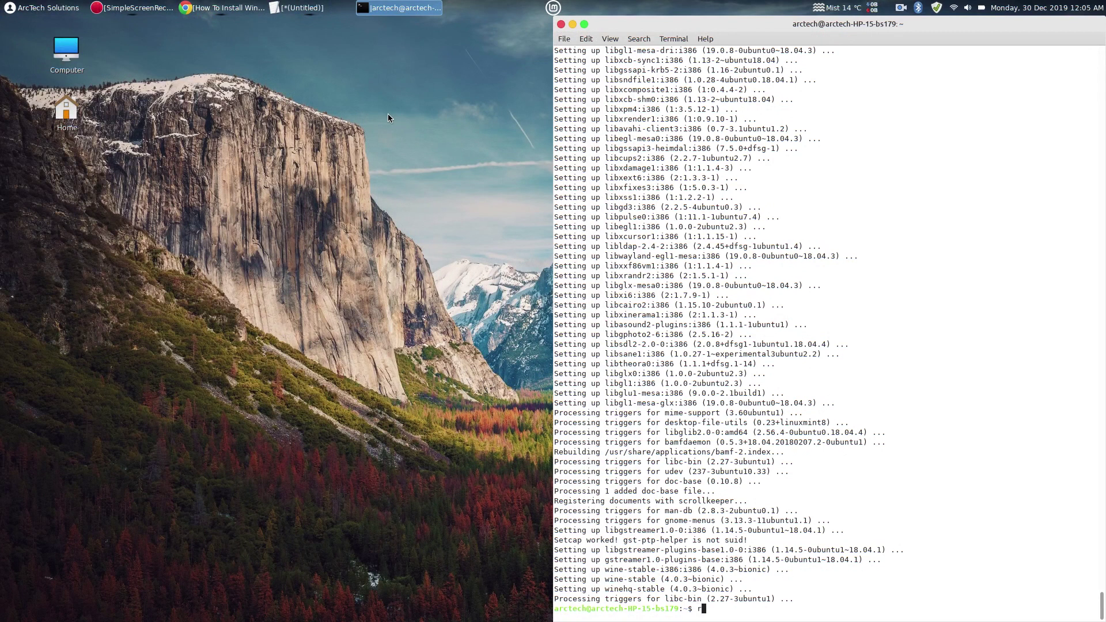
key(super+e)
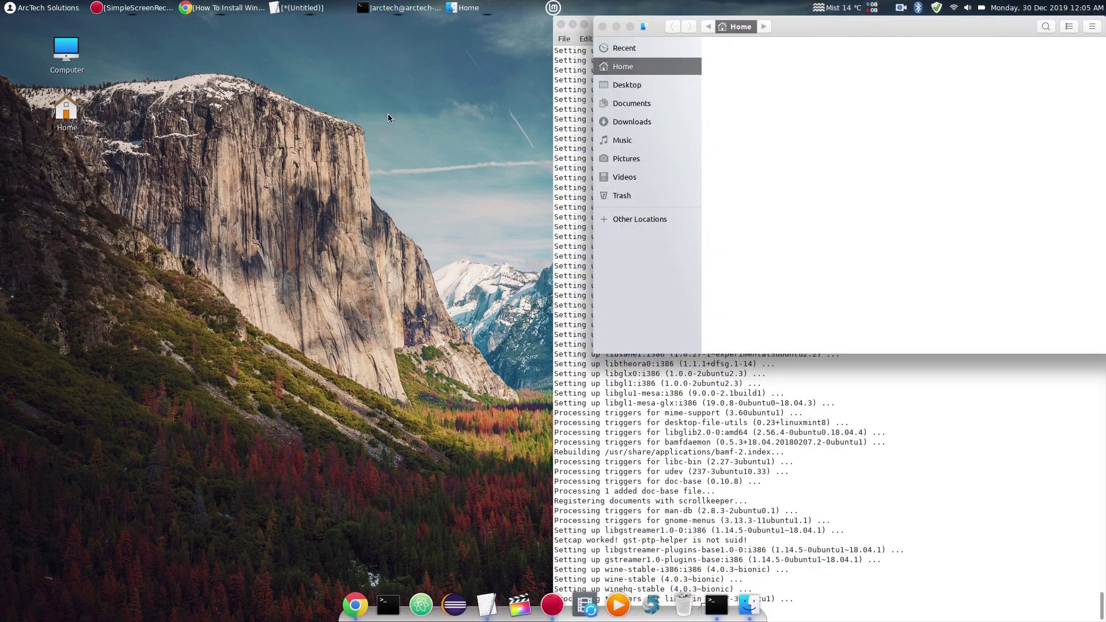
drag(855, 33, 450, 128)
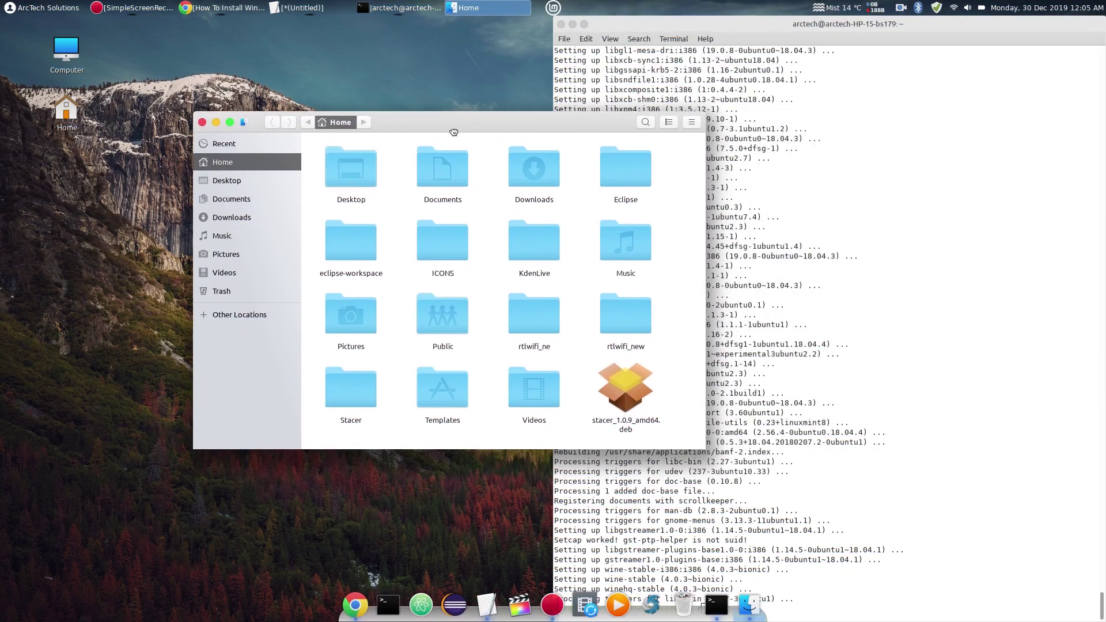
double_click(527, 173)
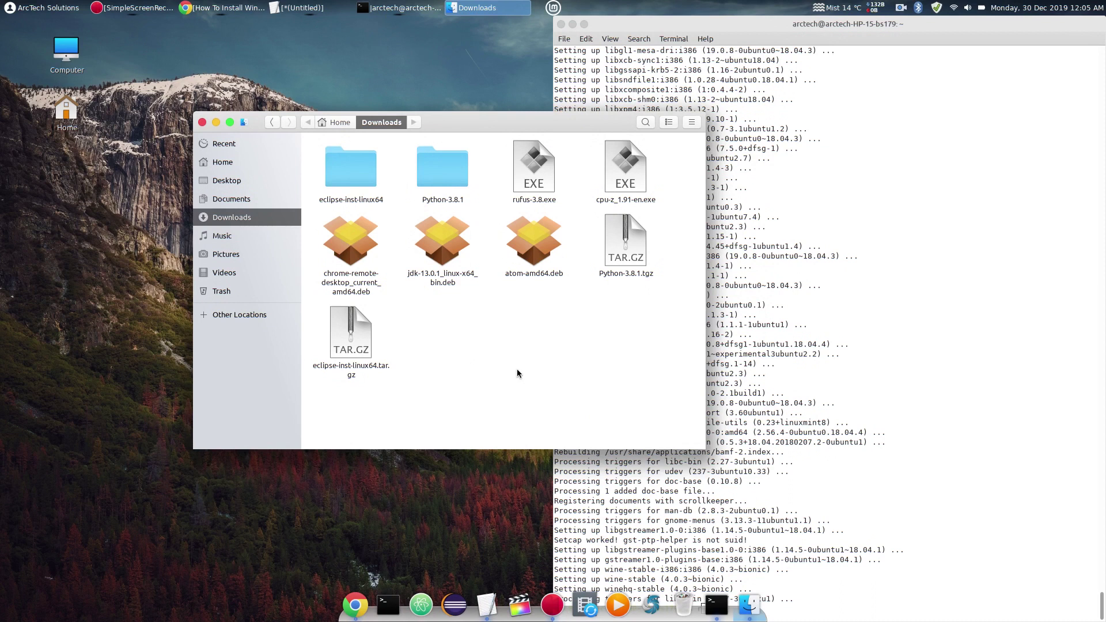
Open cpu-z_1.91-en.exe with Wine Windows Program Loader and start installing the Wine Mono package.
right_click(617, 158)
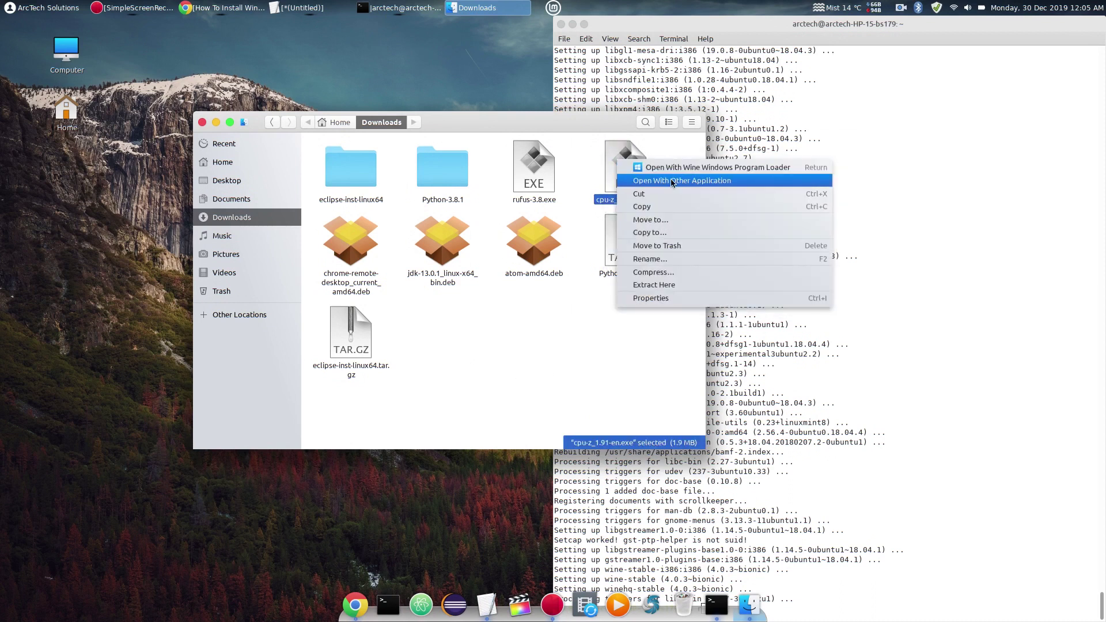
click(684, 168)
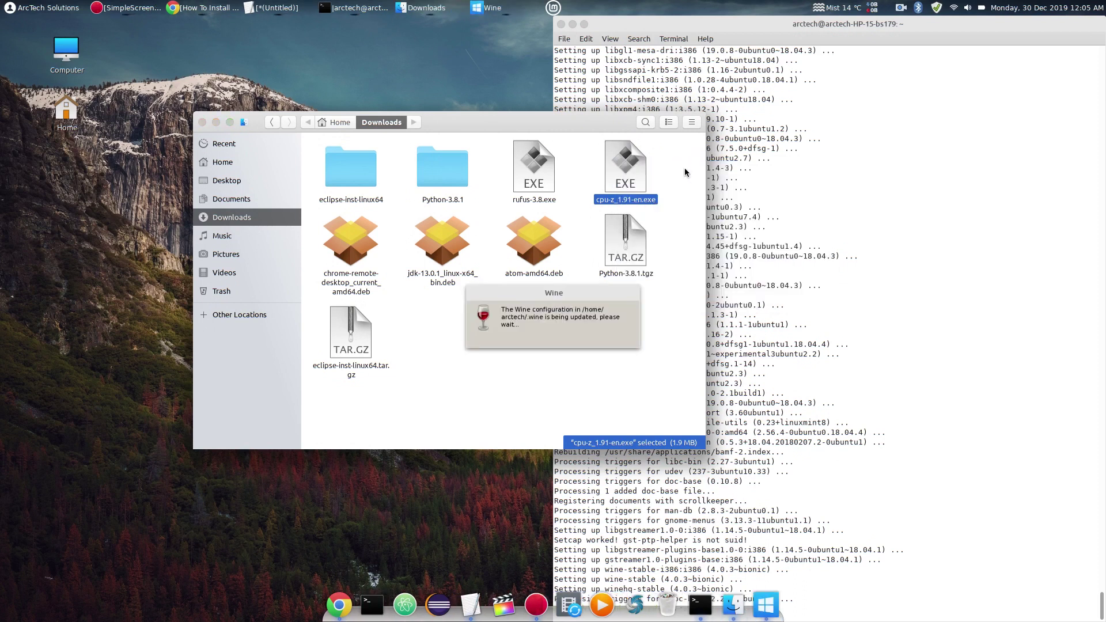
click(635, 358)
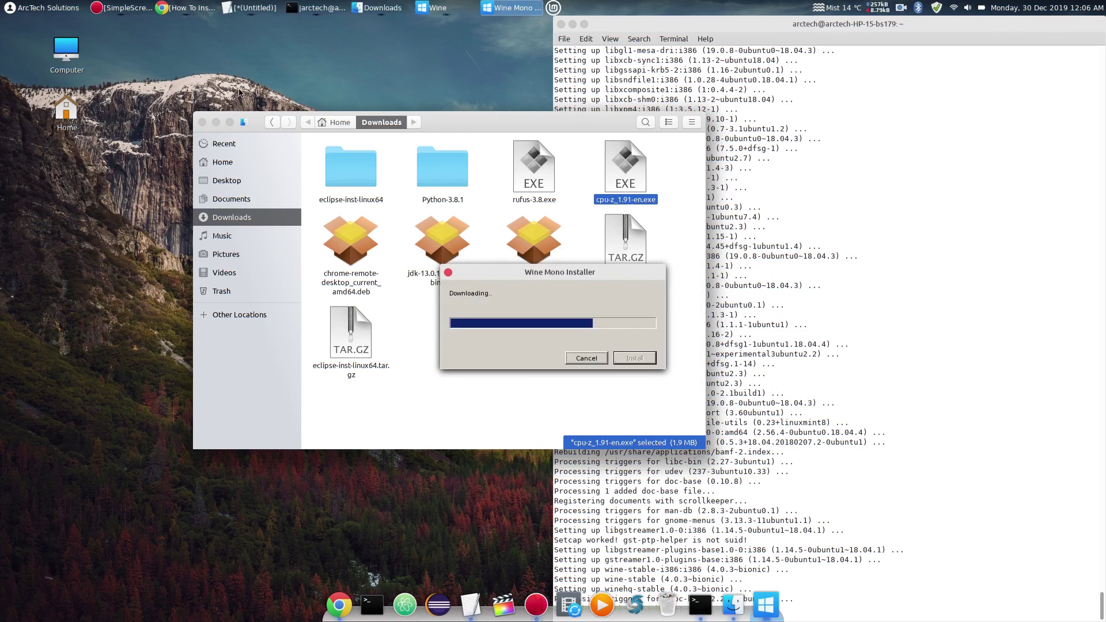
Add the note "after installing Wine Mono Installer we need to install Wine Geko Installer..." to the untitled document and minimize it.
click(271, 7)
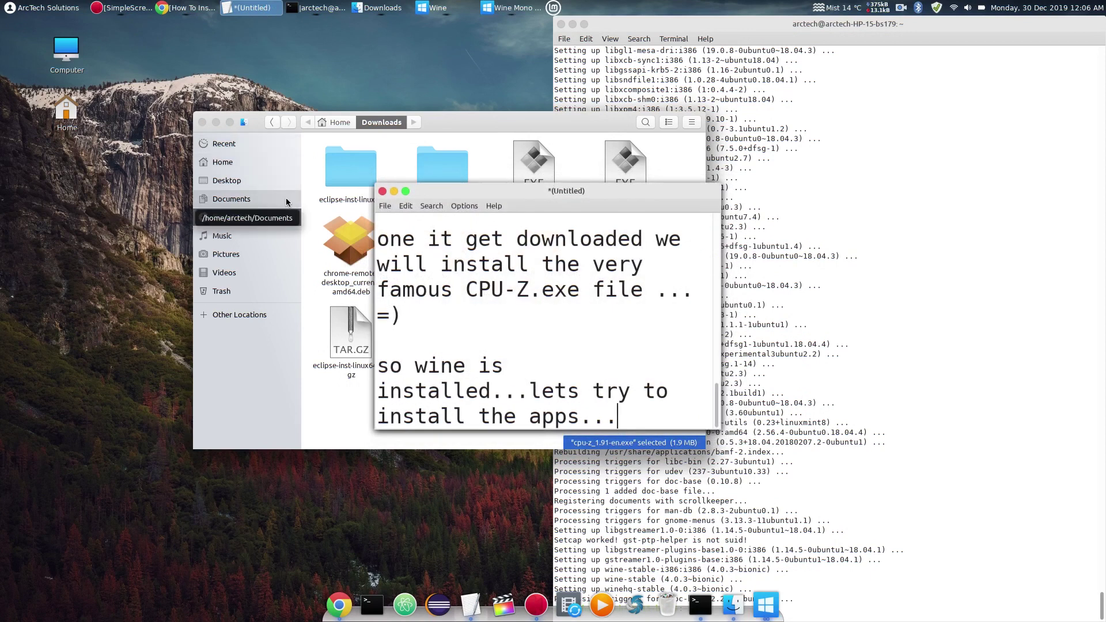
key(Return)
key(Return)
key(Return)
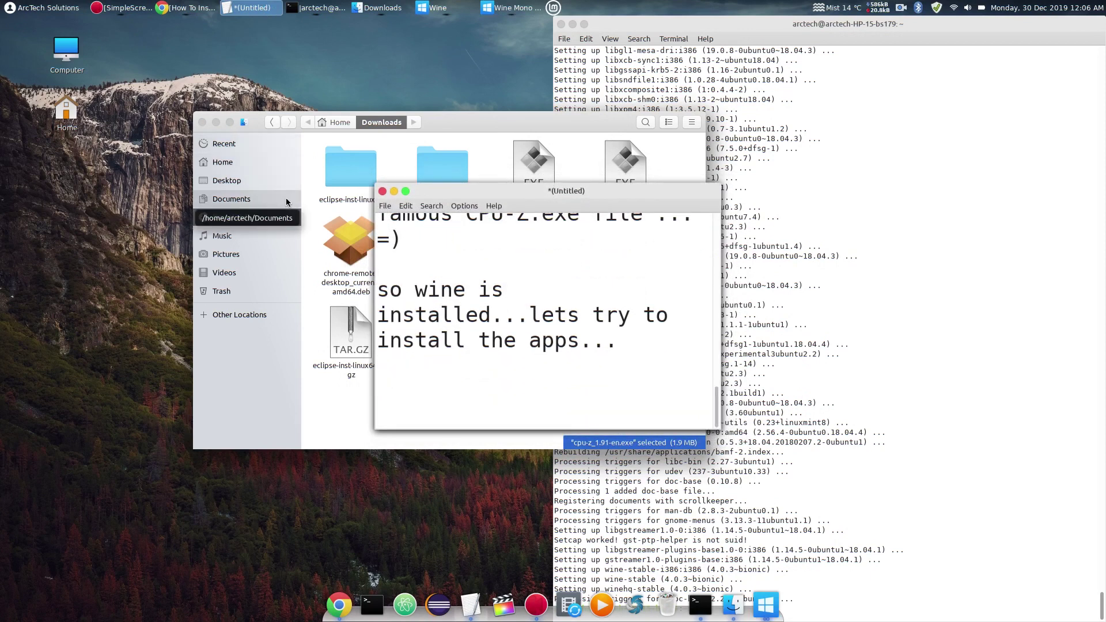
text(after inst)
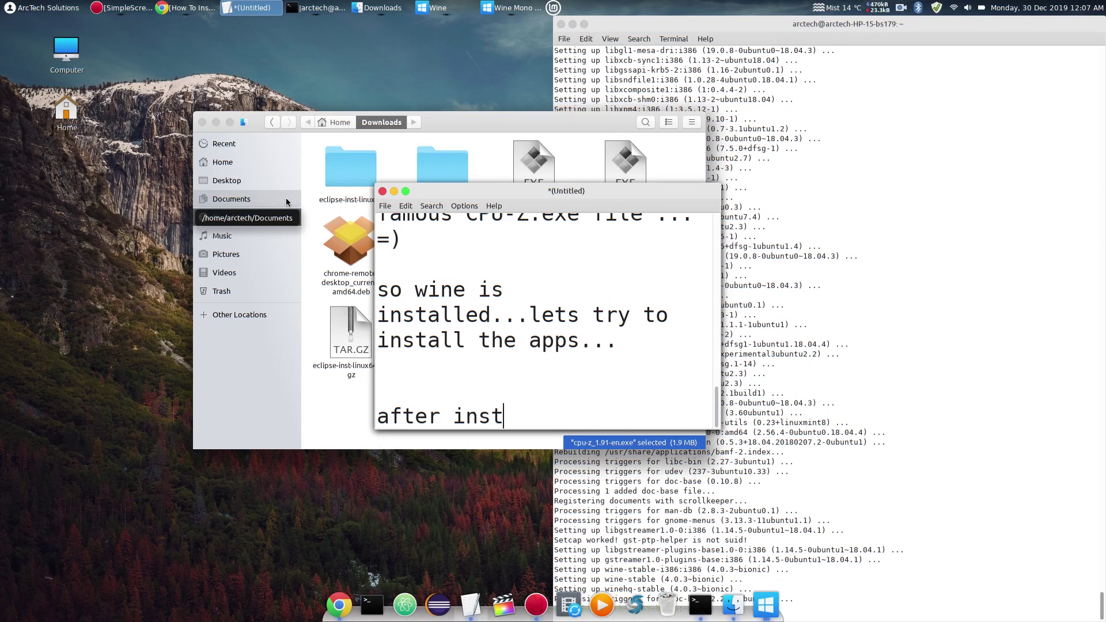
text(alling Wine Mo)
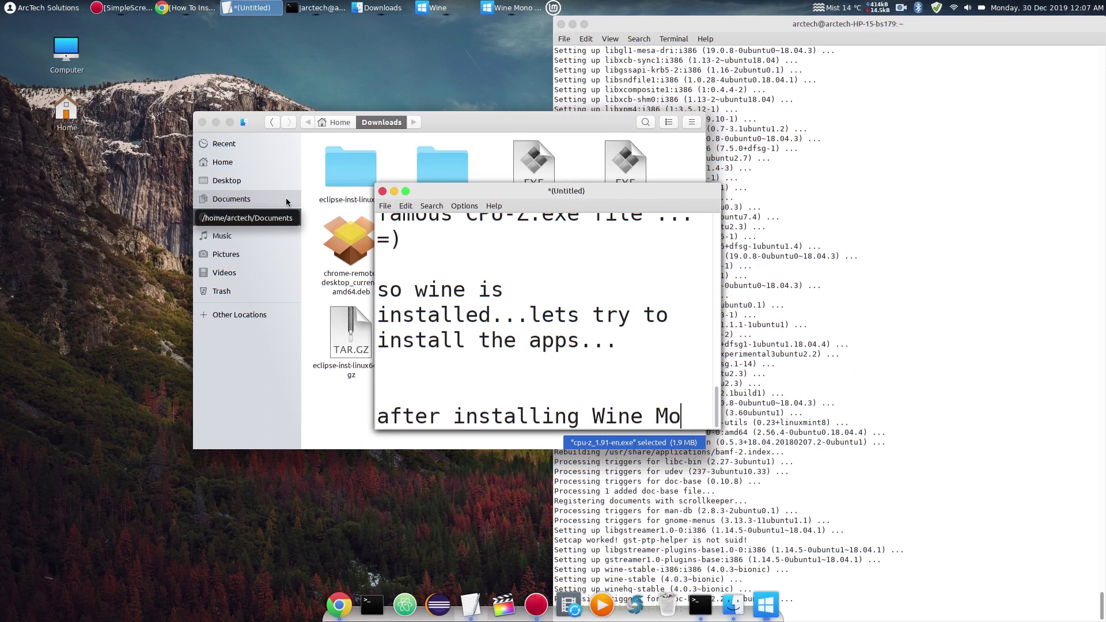
text(no Installer we need to install Wine Geko Installe)
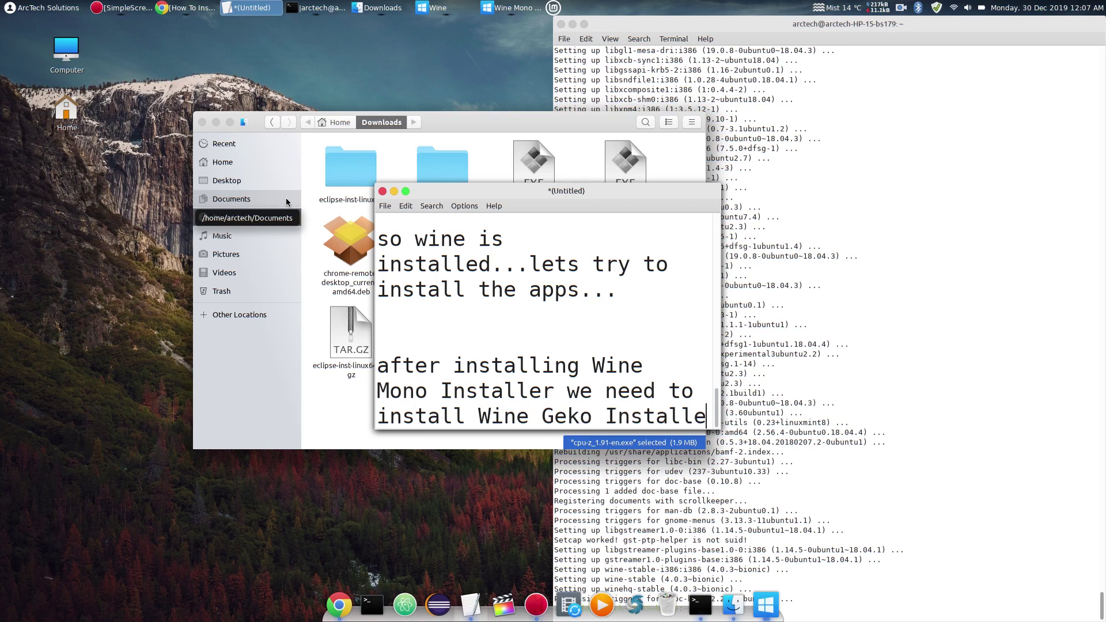
text(r...)
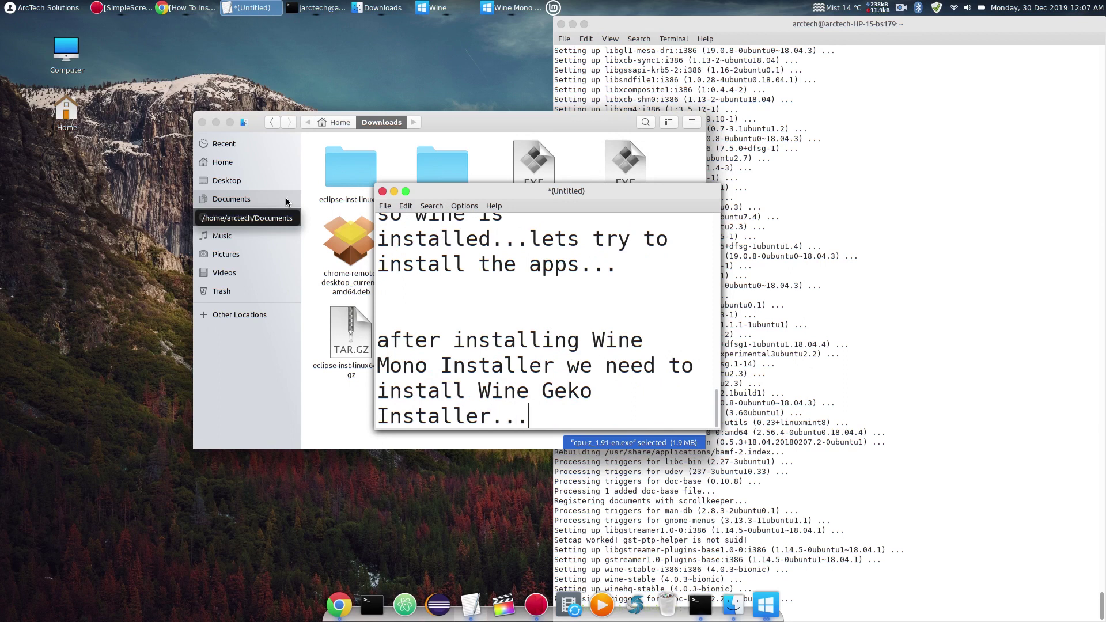
click(394, 191)
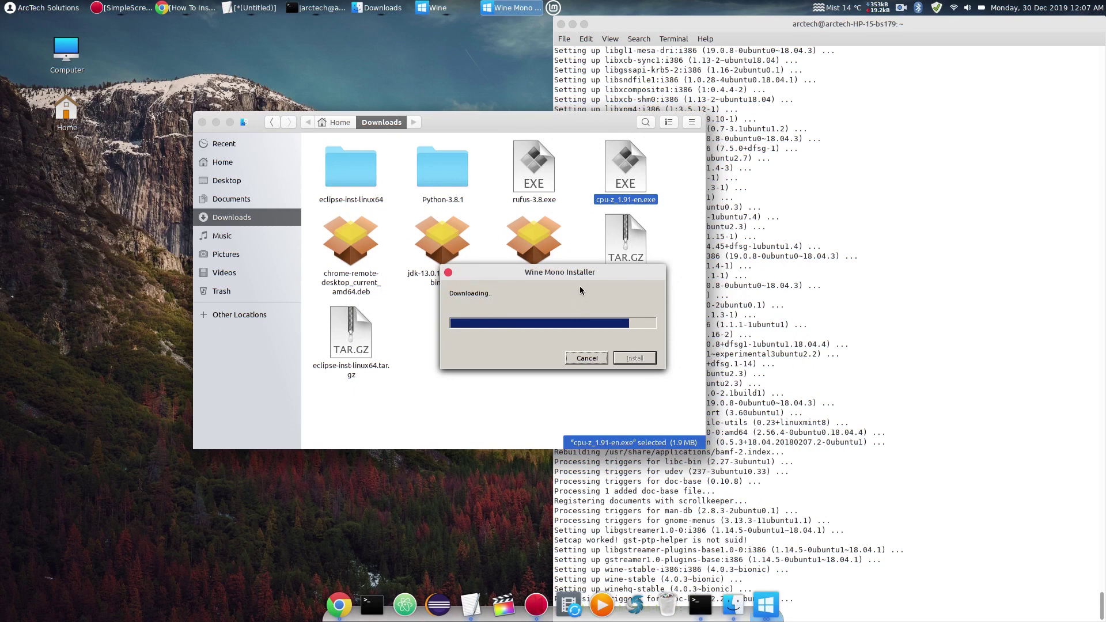
Start installing the Wine Gecko package and move its installer window clear of the Downloads folder window.
drag(577, 285, 553, 301)
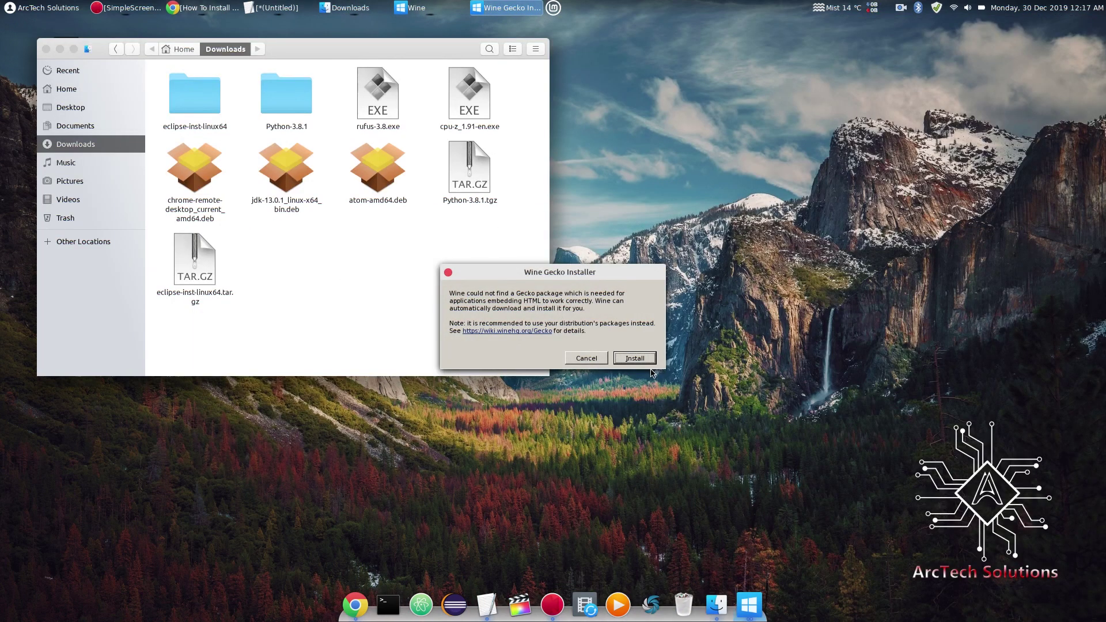
click(641, 364)
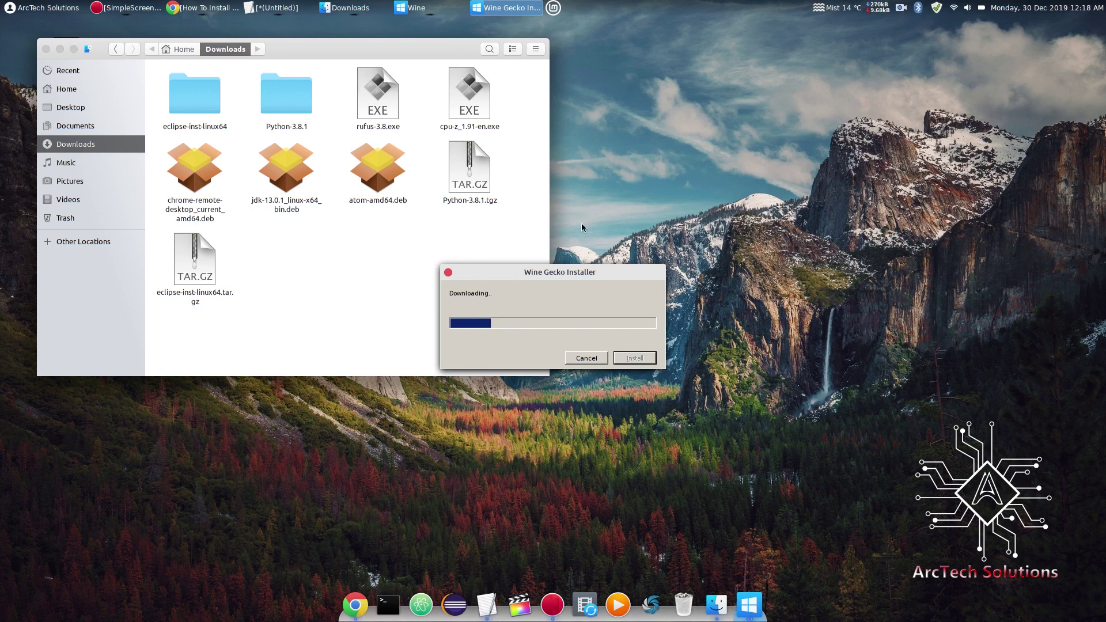
drag(523, 275, 686, 146)
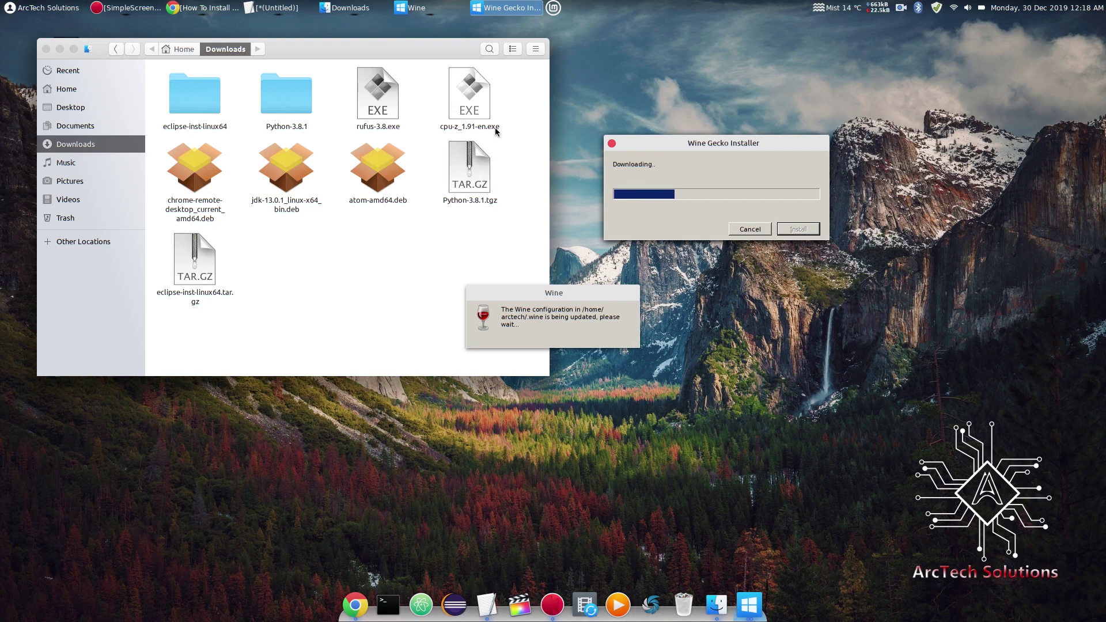
right_click(470, 109)
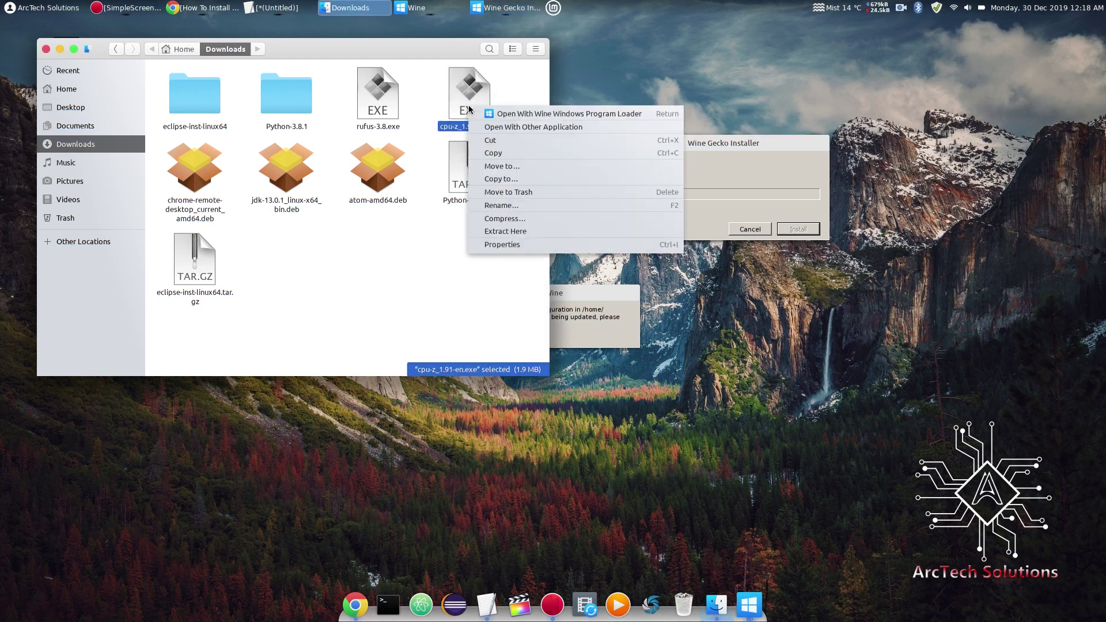
click(438, 248)
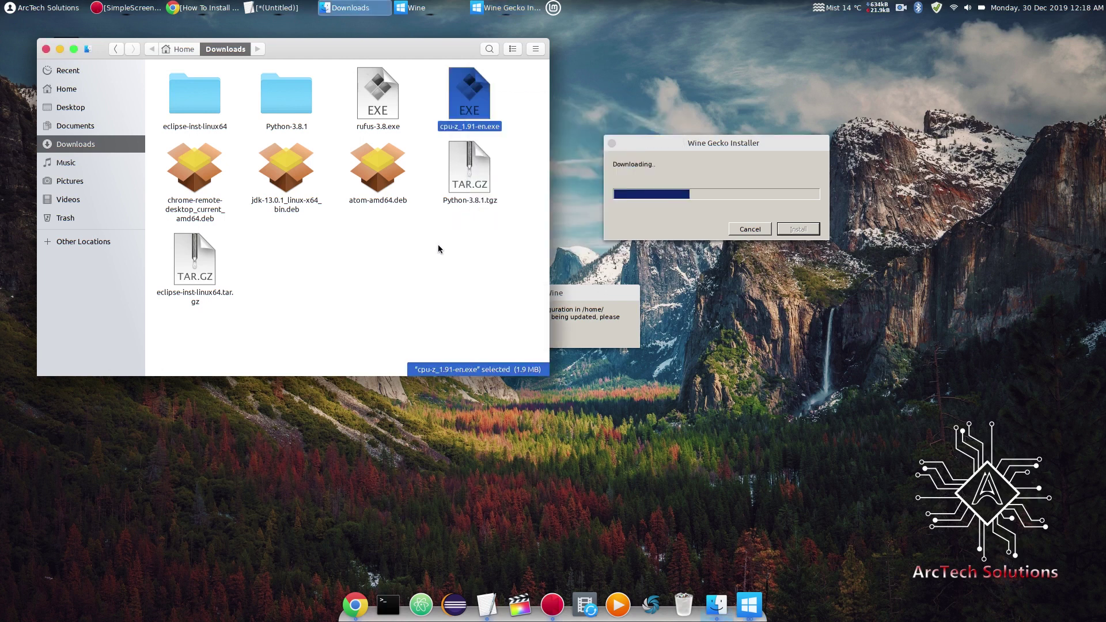
click(437, 246)
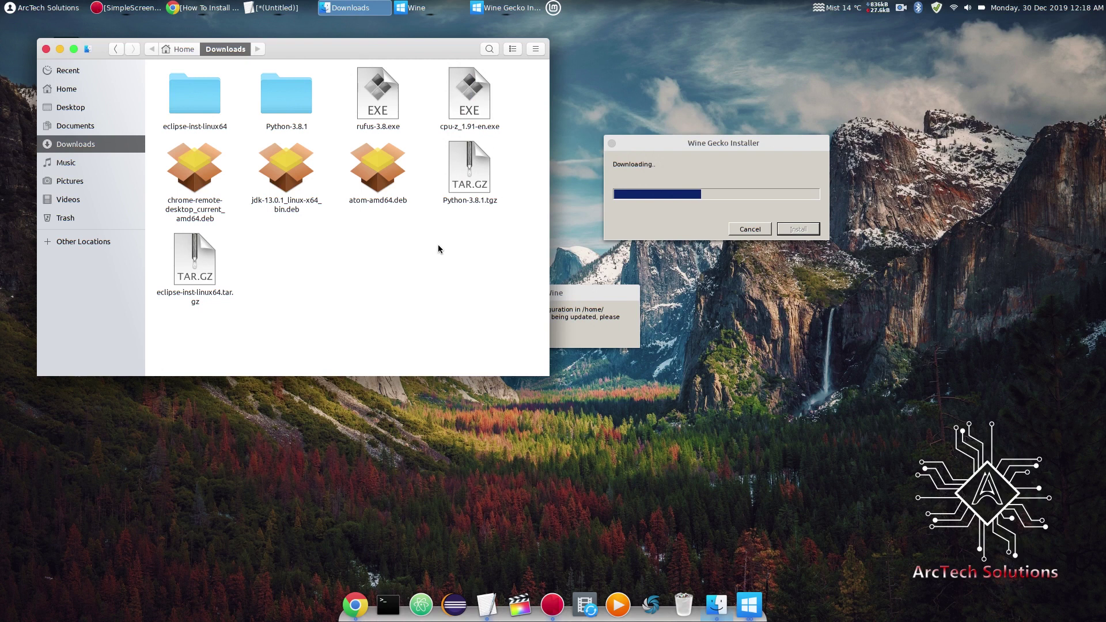
Move the Wine configuration dialog aside and launch cpu-z_1.91-en.exe again with Wine Windows Program Loader.
drag(587, 291, 762, 292)
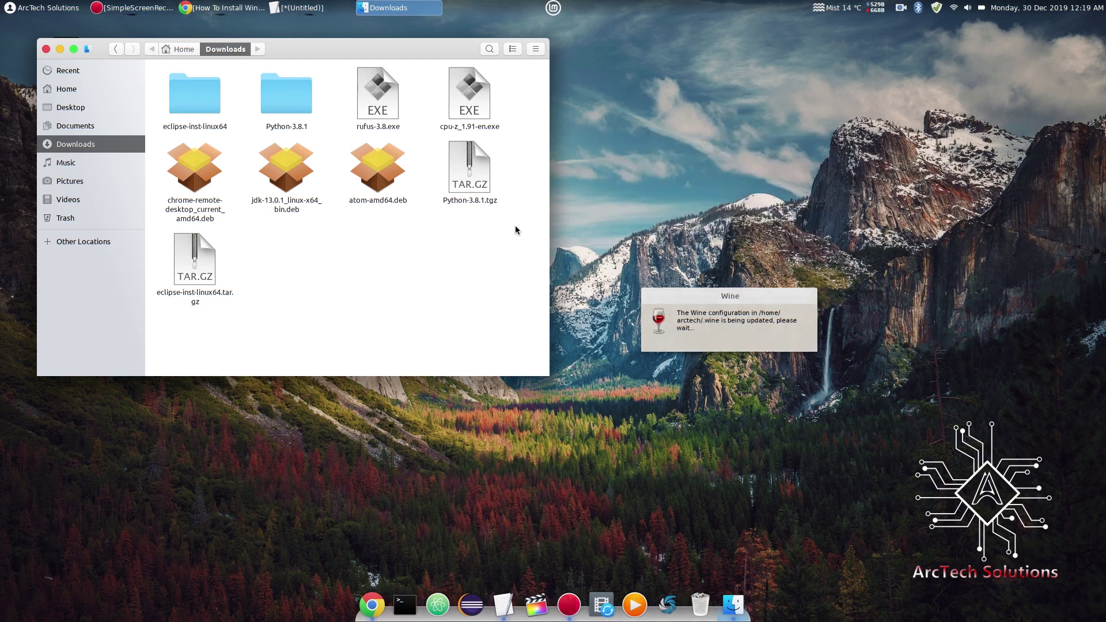
right_click(463, 105)
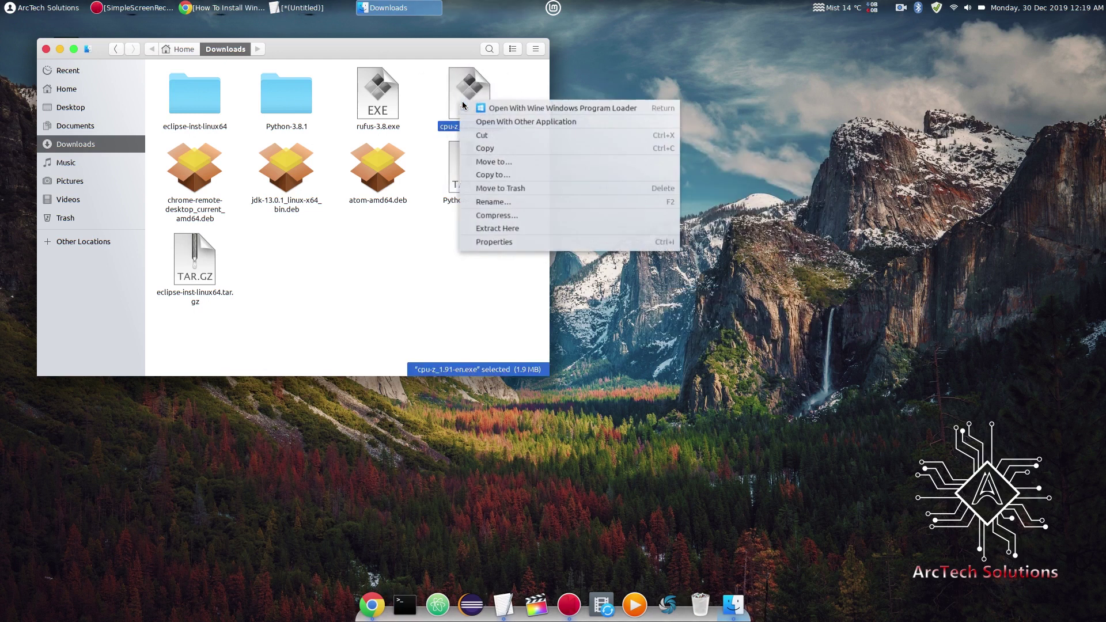
click(495, 109)
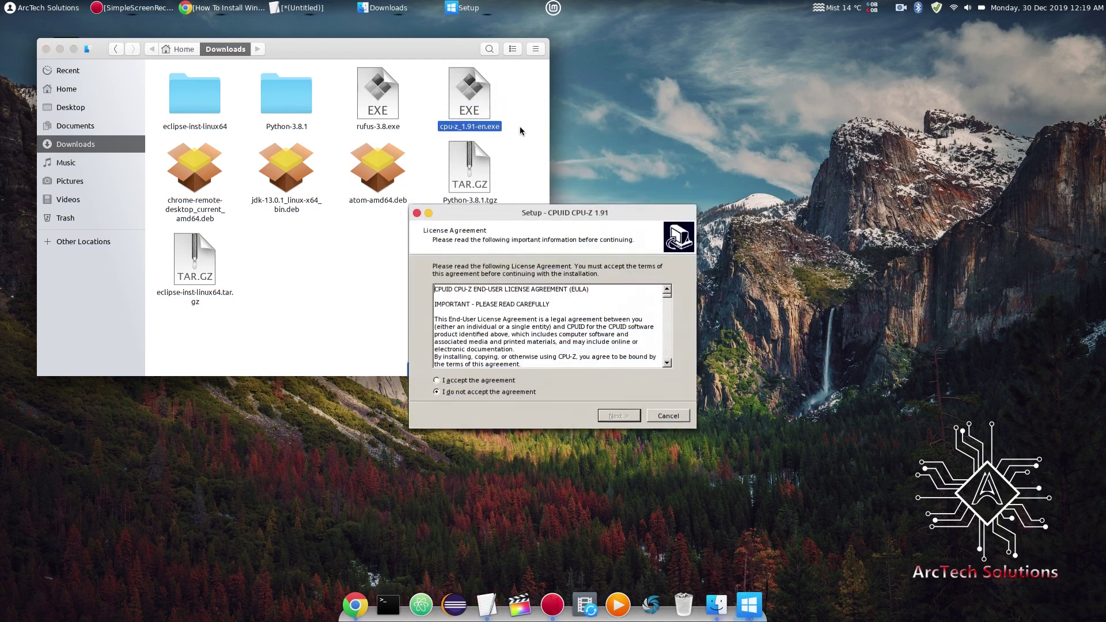
Accept the CPU-Z license agreement, complete the setup with a desktop icon, and move the Downloads window to uncover the desktop icons.
click(503, 382)
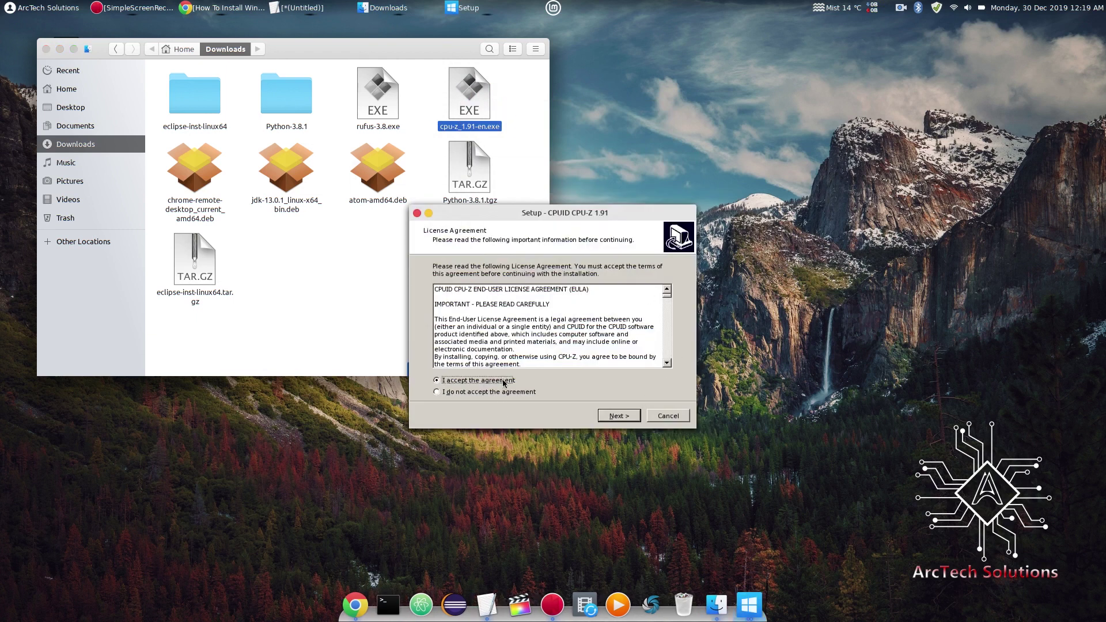
click(619, 417)
click(619, 417)
click(619, 416)
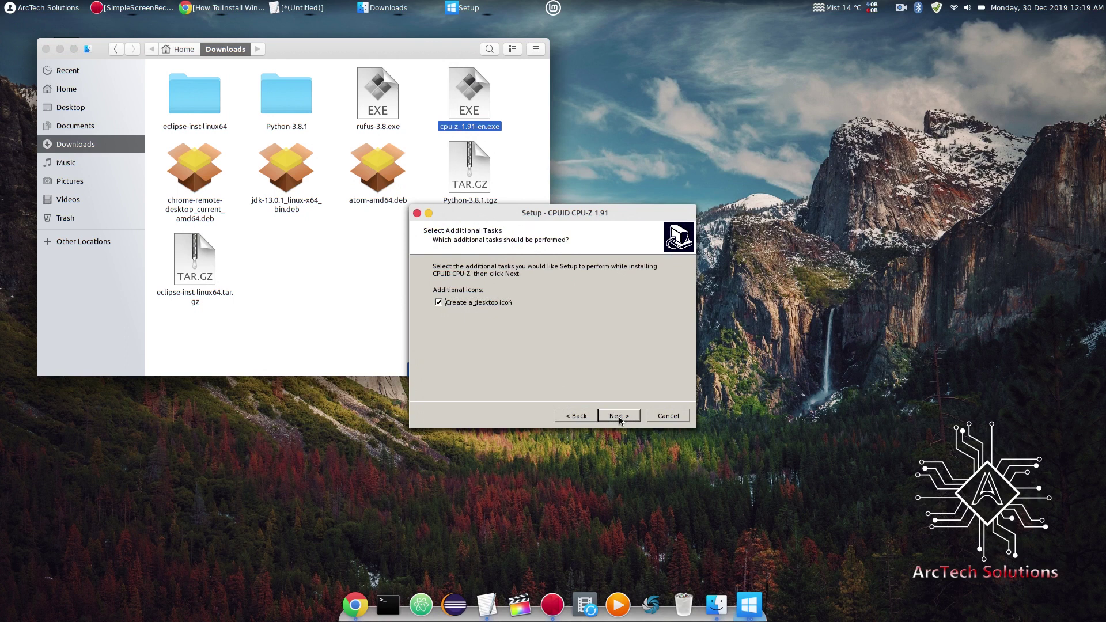
click(619, 417)
click(619, 417)
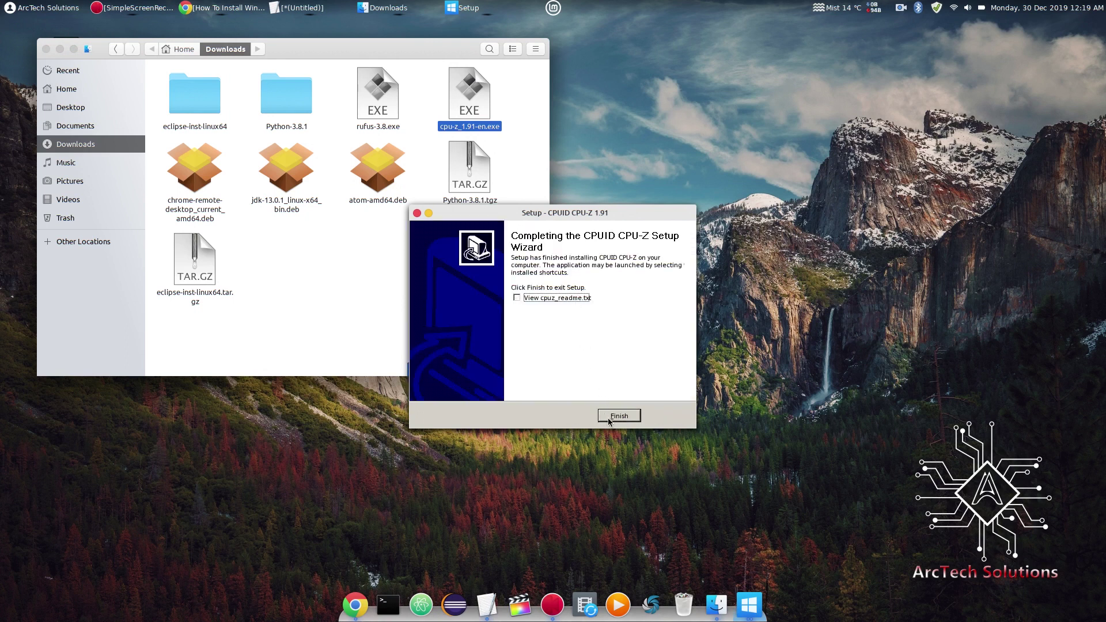
click(618, 416)
drag(353, 46, 618, 106)
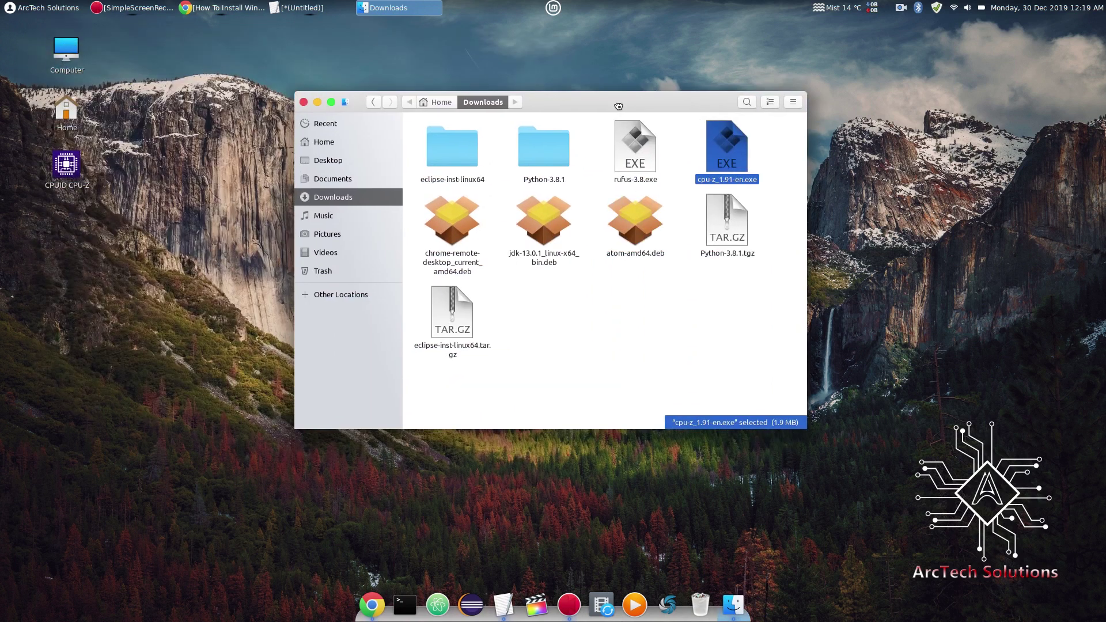
Launch CPU-Z from the desktop, examine its Caches, Mainboard, Memory, SPD and Graphics pages, and close it.
double_click(66, 165)
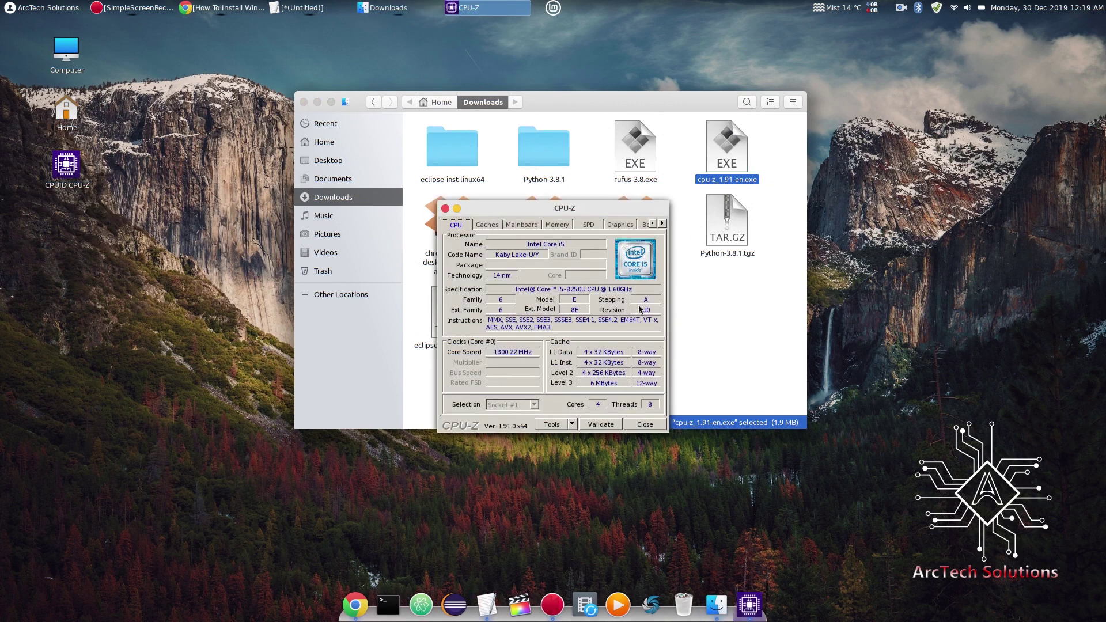
click(490, 224)
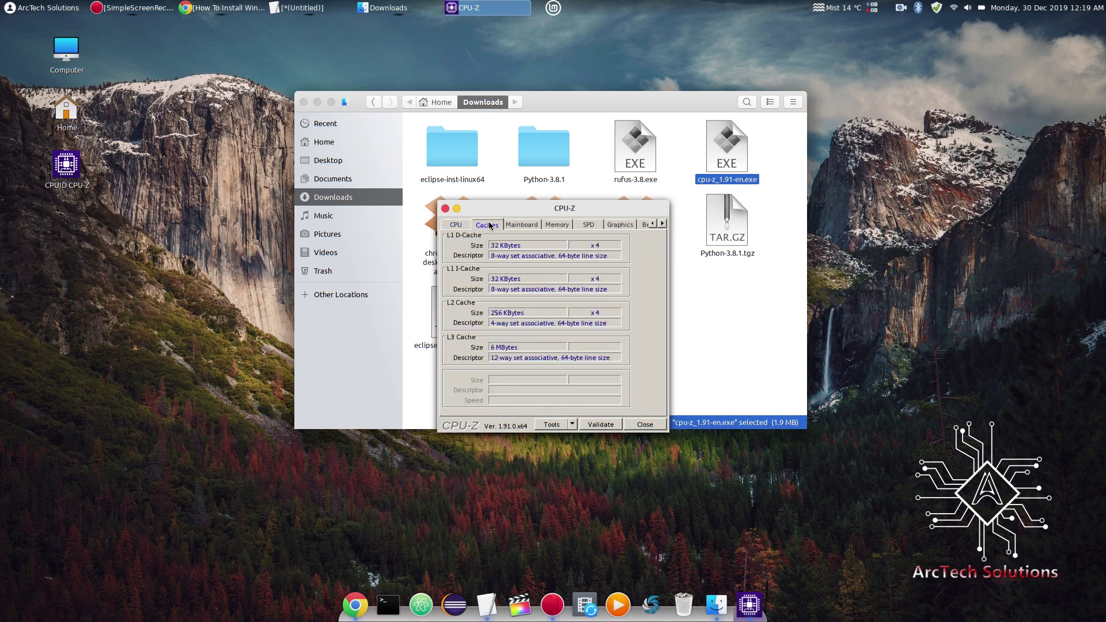
click(520, 226)
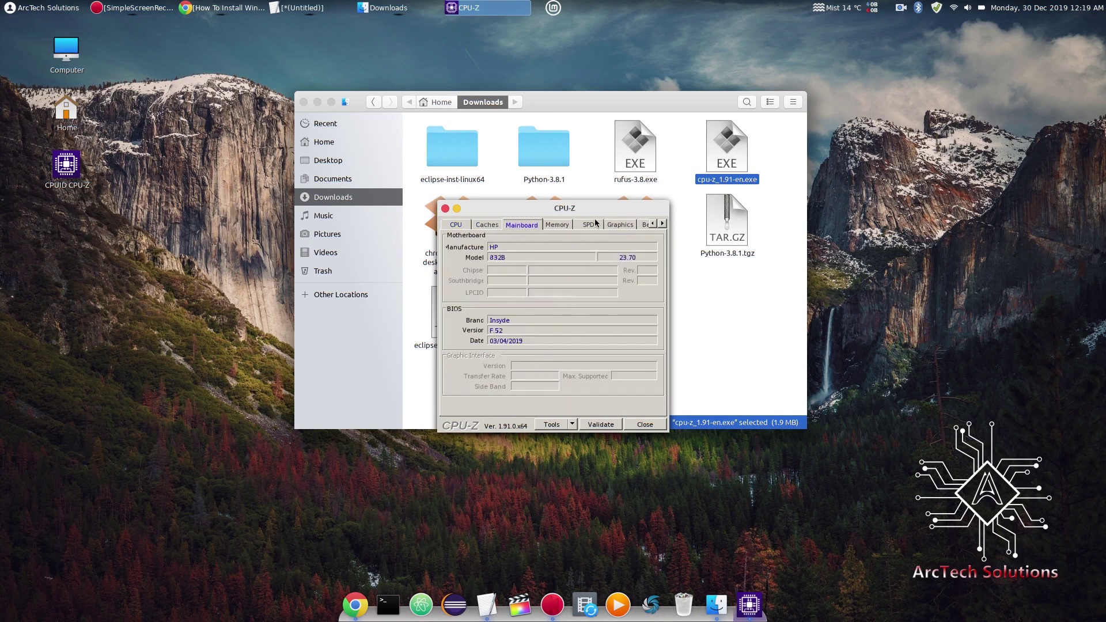
click(568, 226)
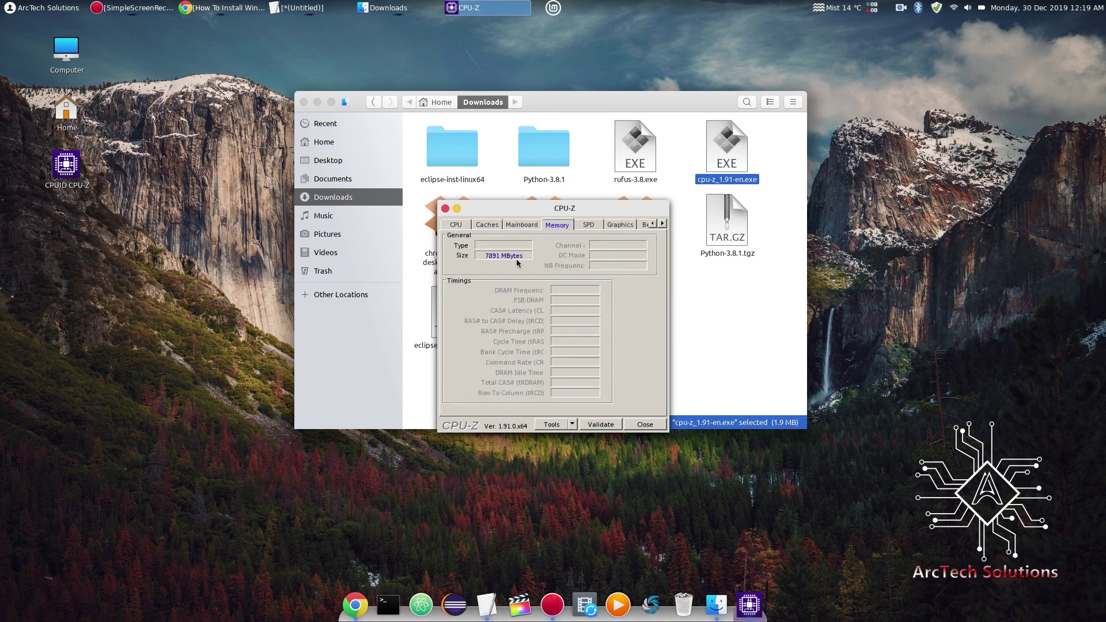
click(590, 227)
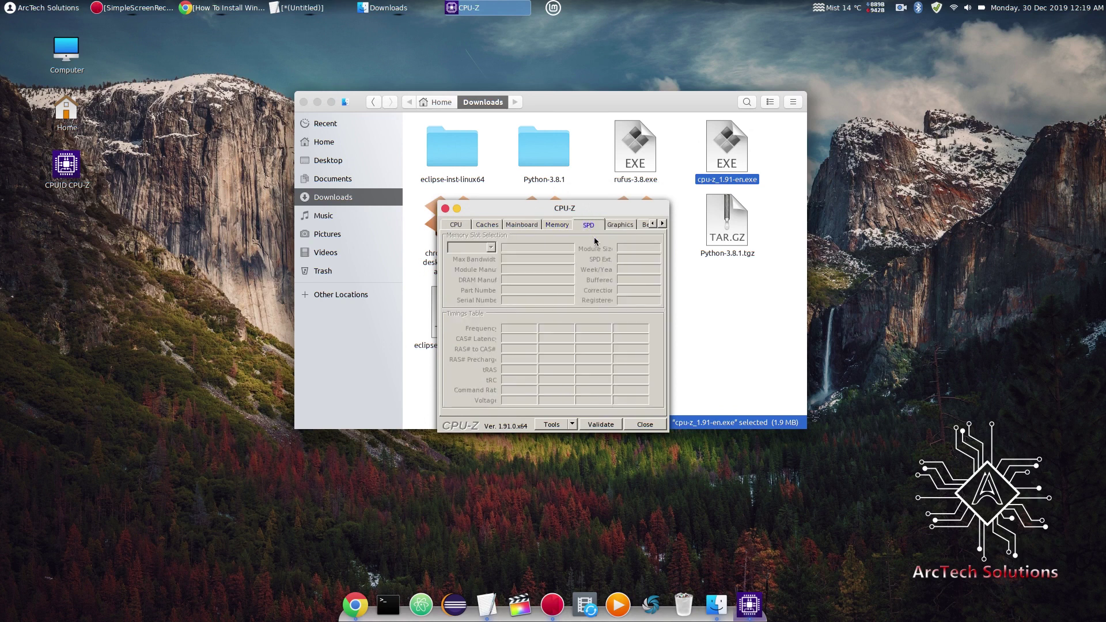
click(618, 228)
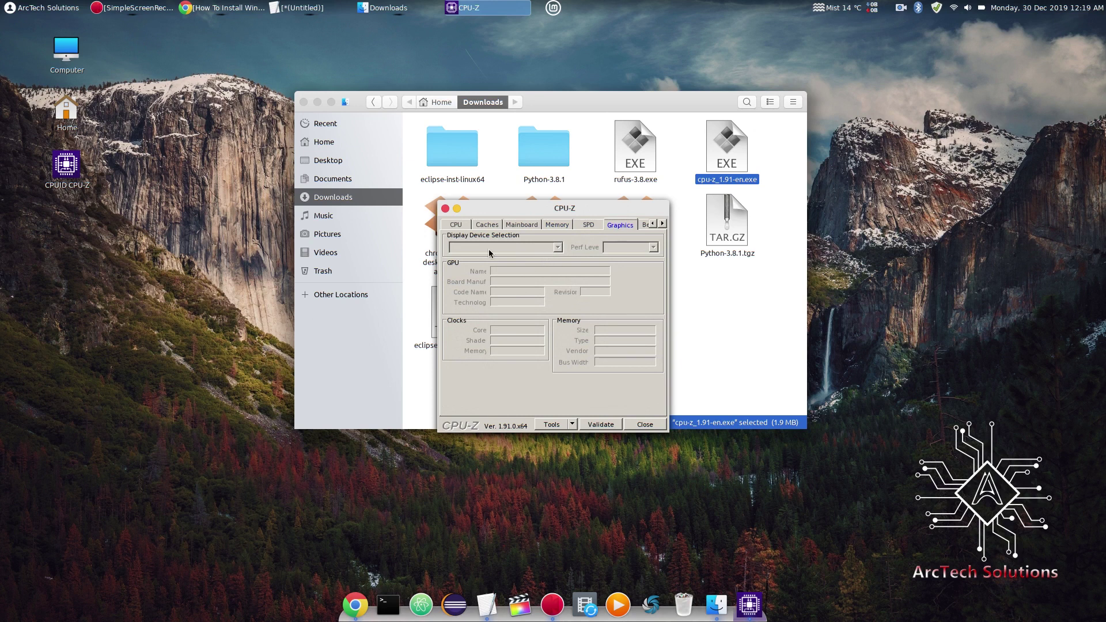
click(661, 223)
click(662, 223)
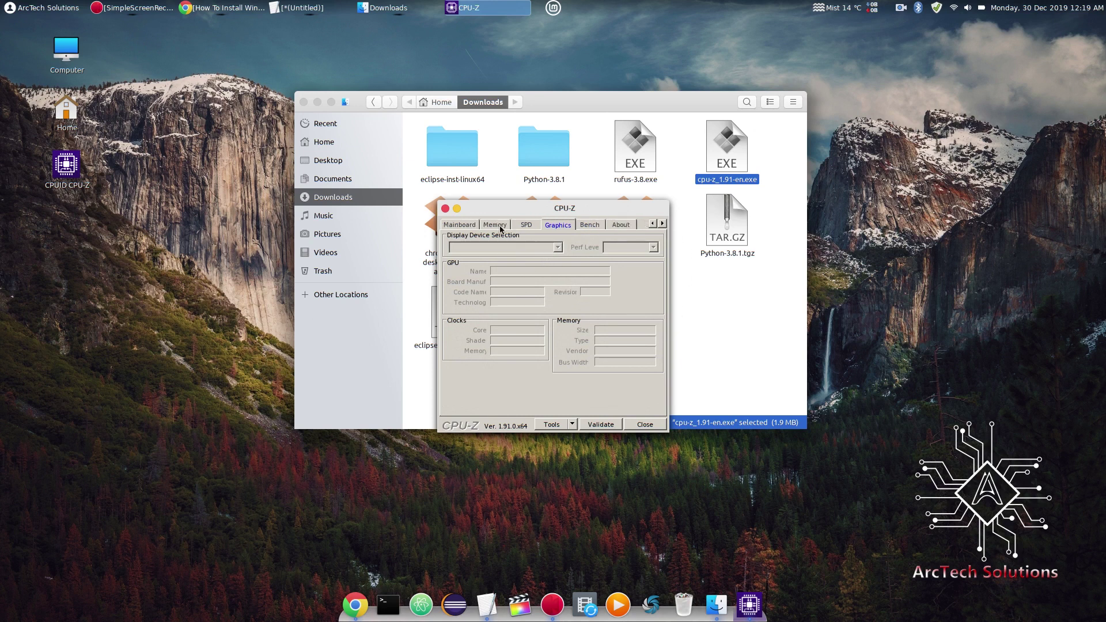
click(468, 224)
click(445, 208)
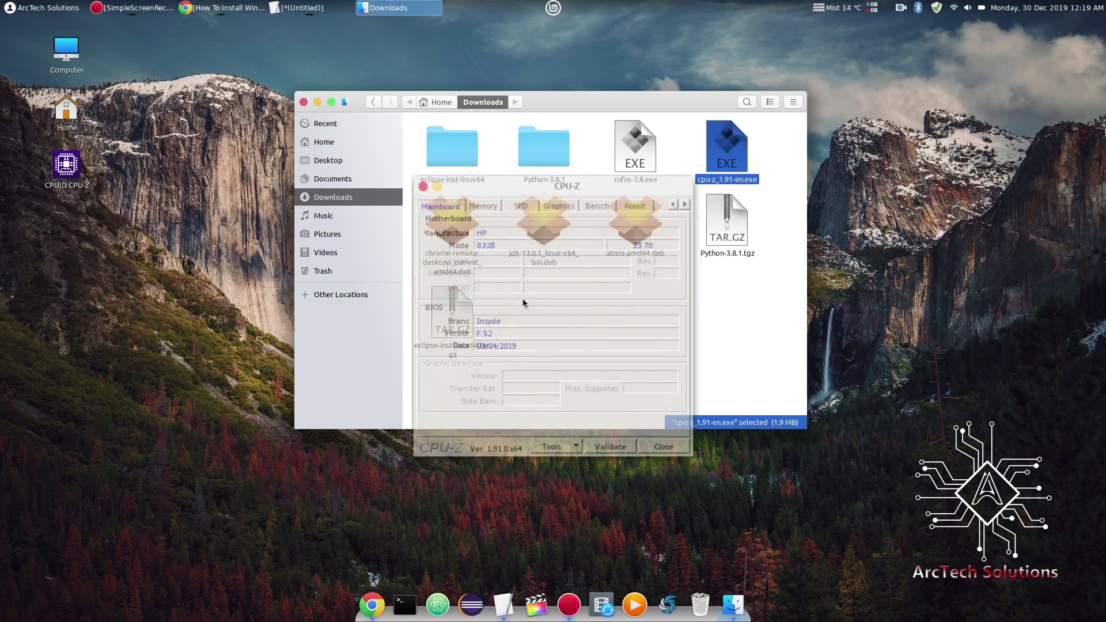
Run rufus-3.8.exe from the Downloads folder with Wine Windows Program Loader and decline its online update checks.
right_click(637, 172)
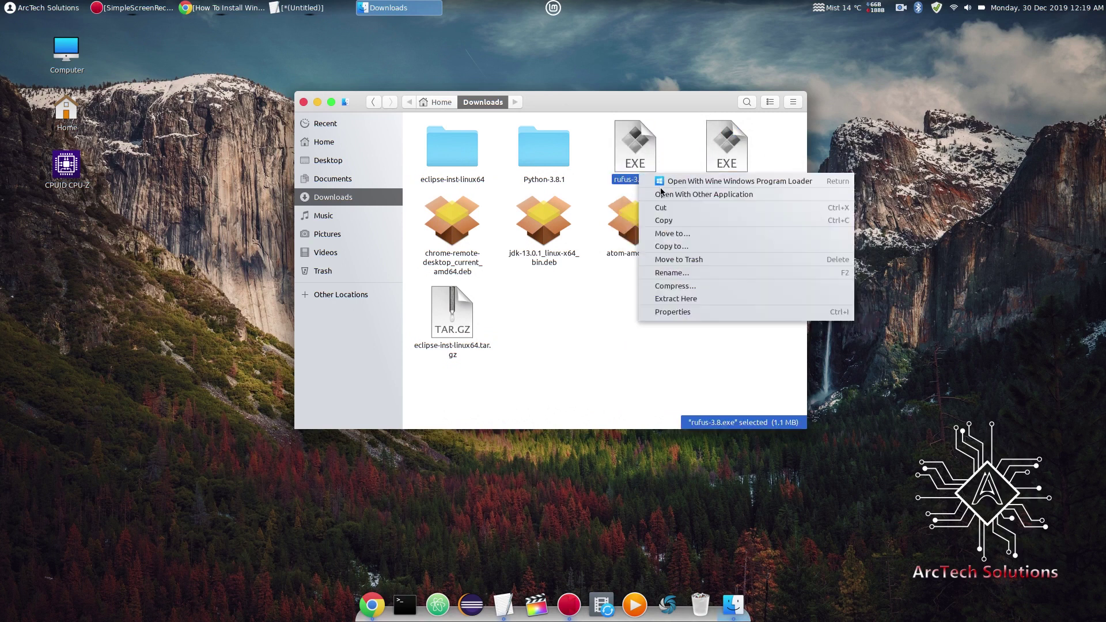
click(658, 179)
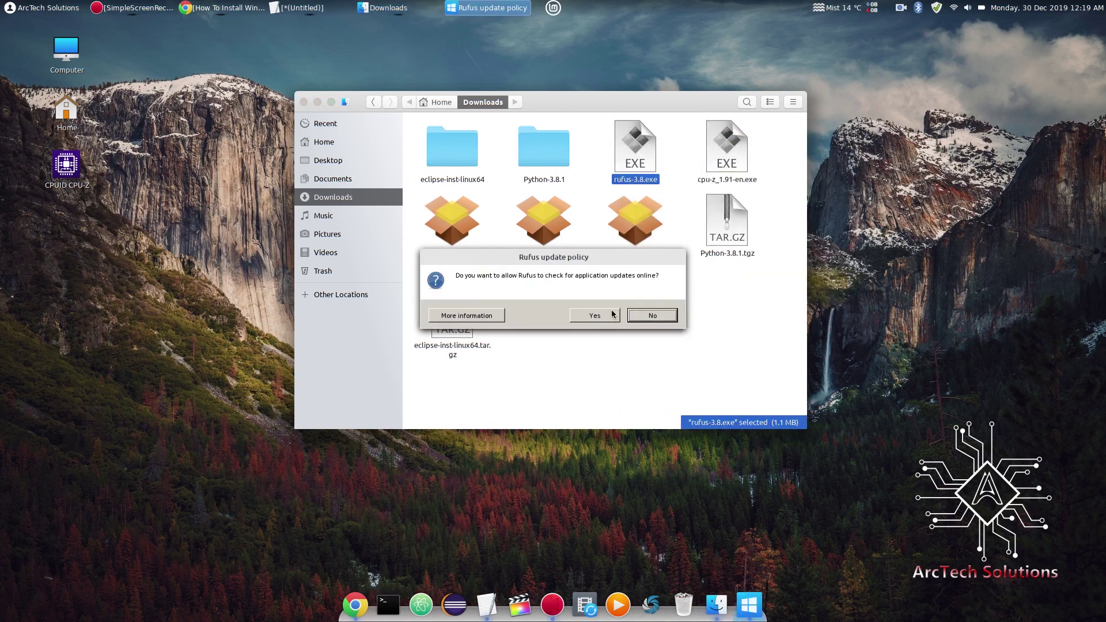
click(657, 321)
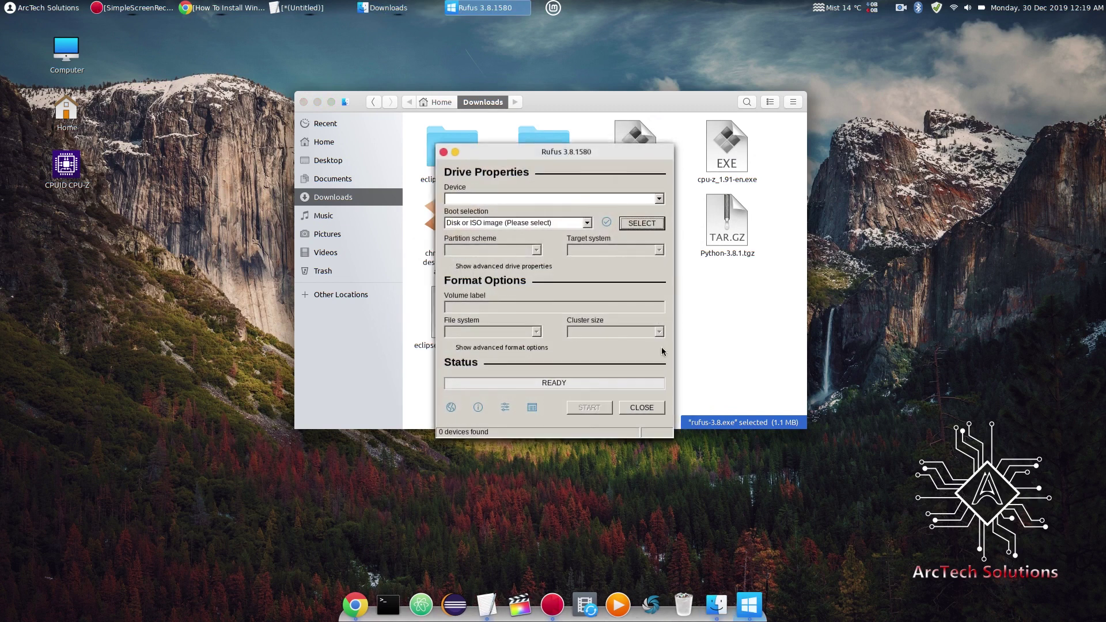
Check the Device and Boot selection lists in Rufus, move its window aside, and close the program.
click(657, 199)
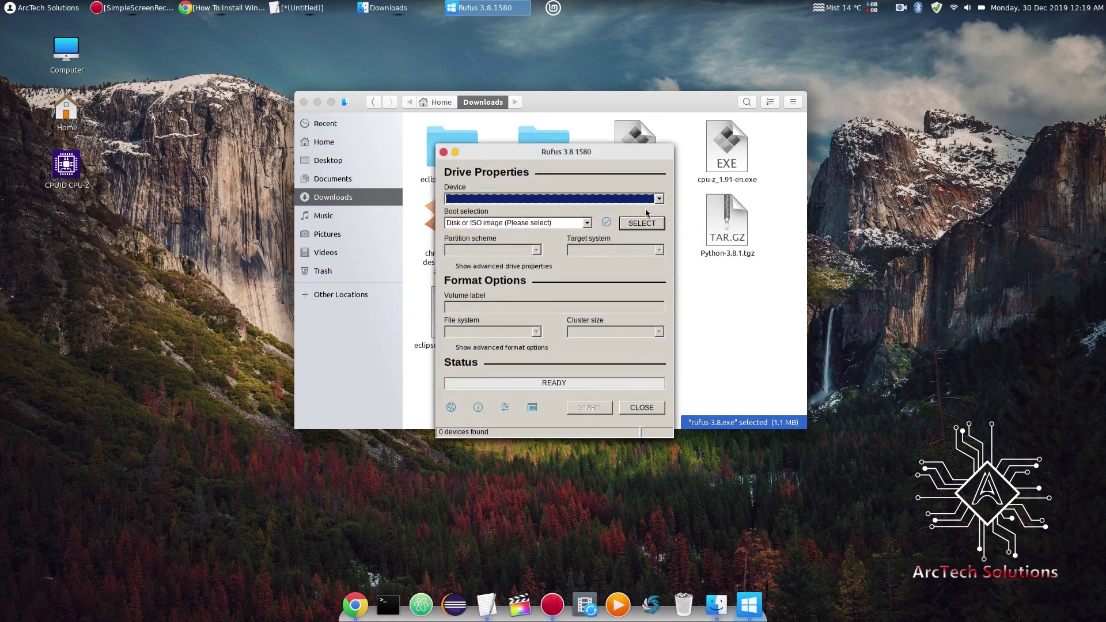
click(586, 223)
click(586, 223)
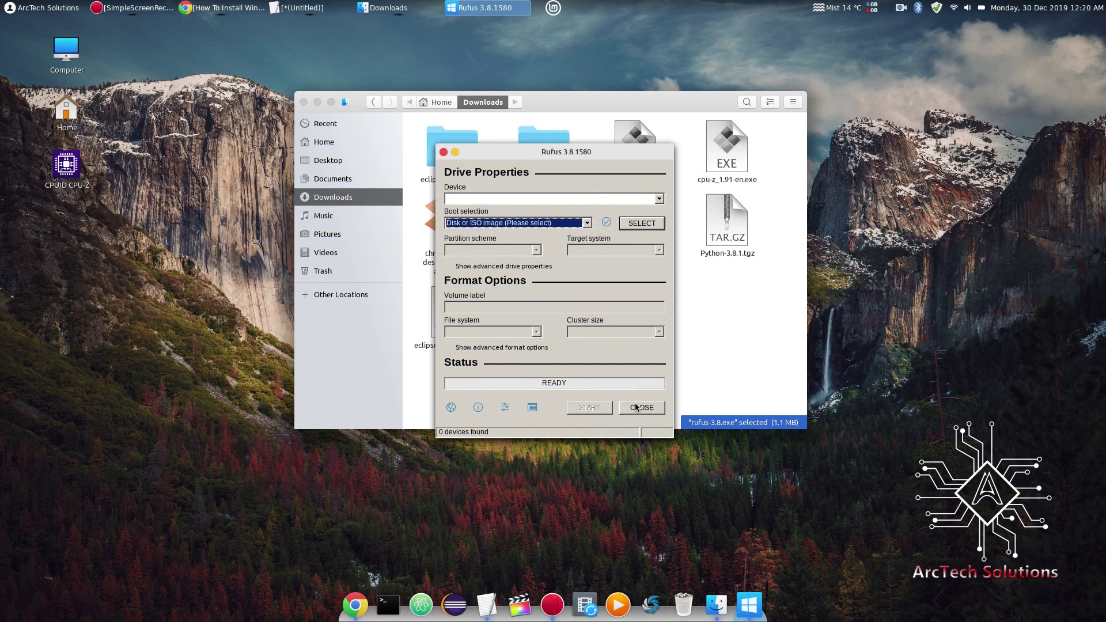
drag(571, 152, 612, 163)
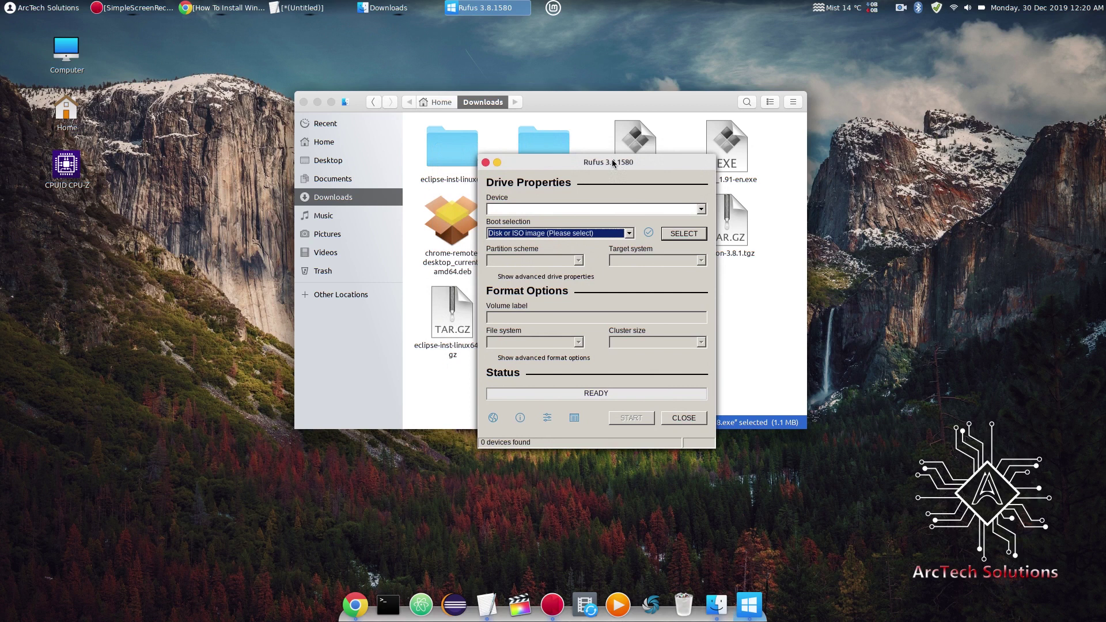
click(486, 163)
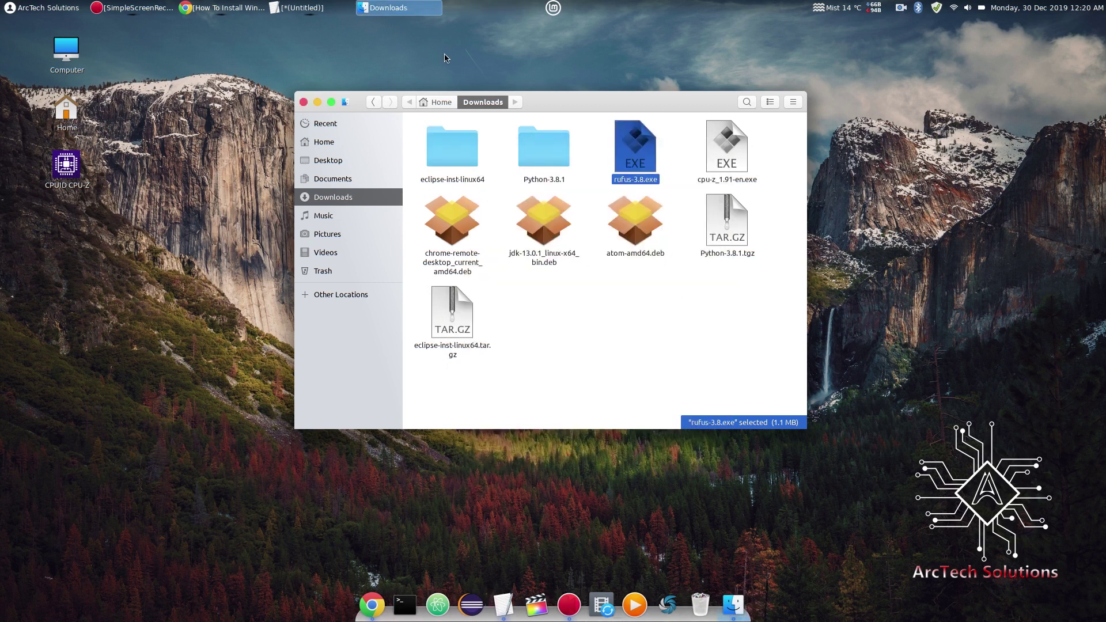
Bring back the untitled document and add "so here you go.. you can use most of the windows apps on linux now..." as a new paragraph.
click(310, 8)
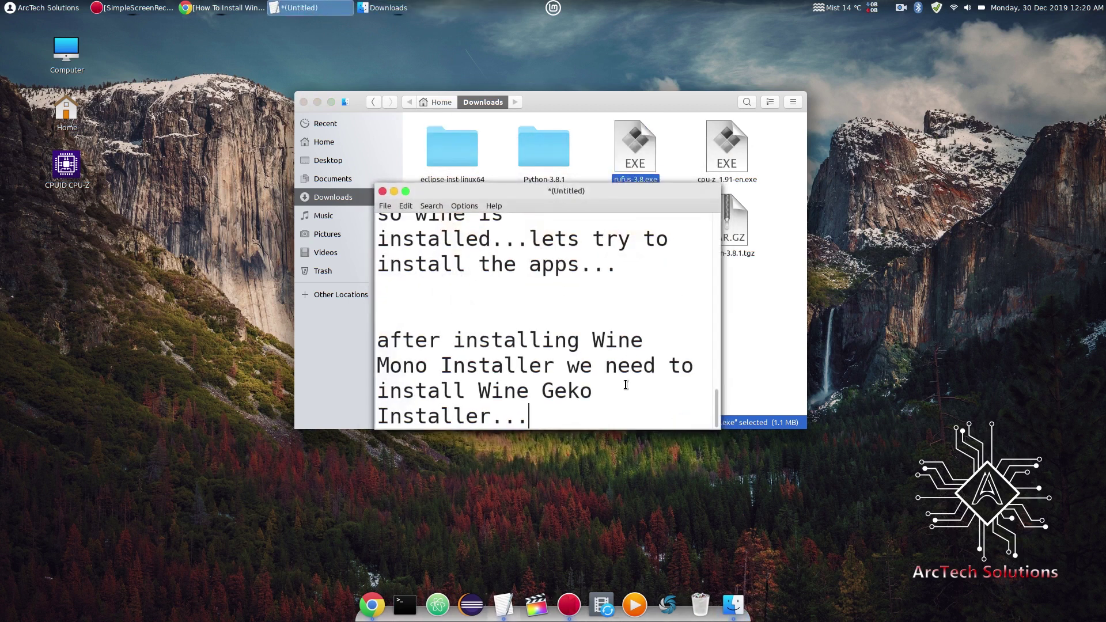
key(Return)
key(Return)
text(so here )
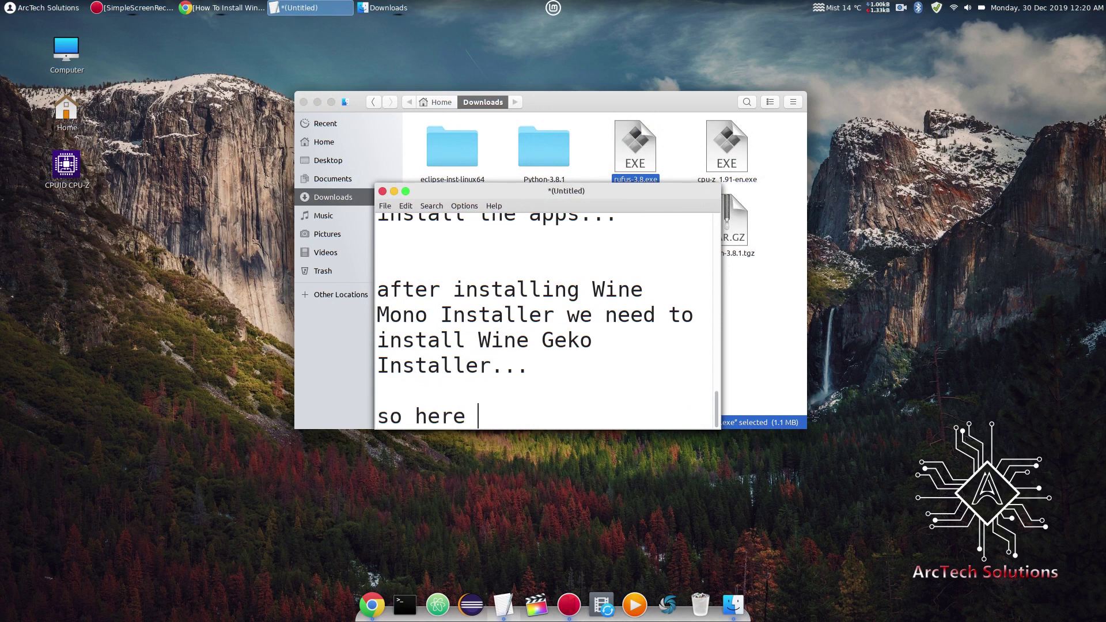
text(you go)
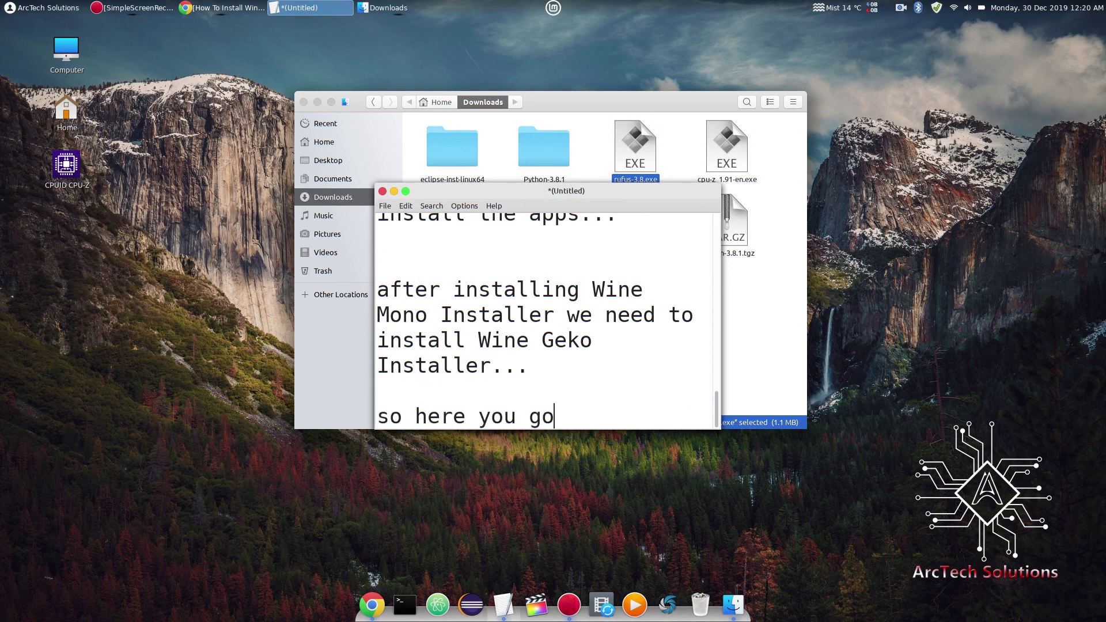
text(.. you can us)
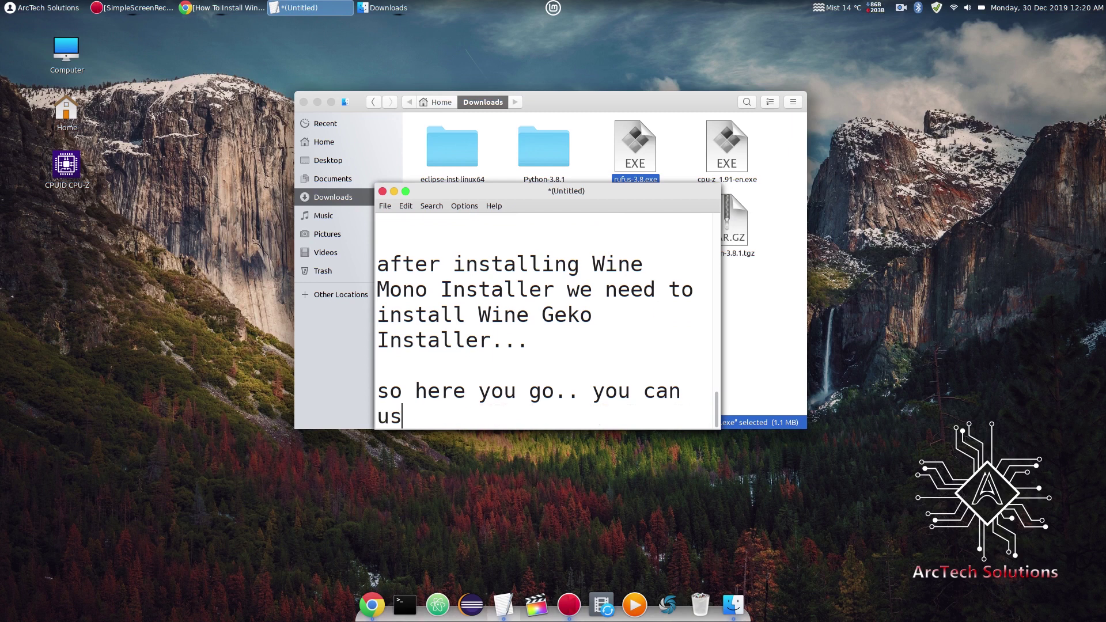
text(e most of the )
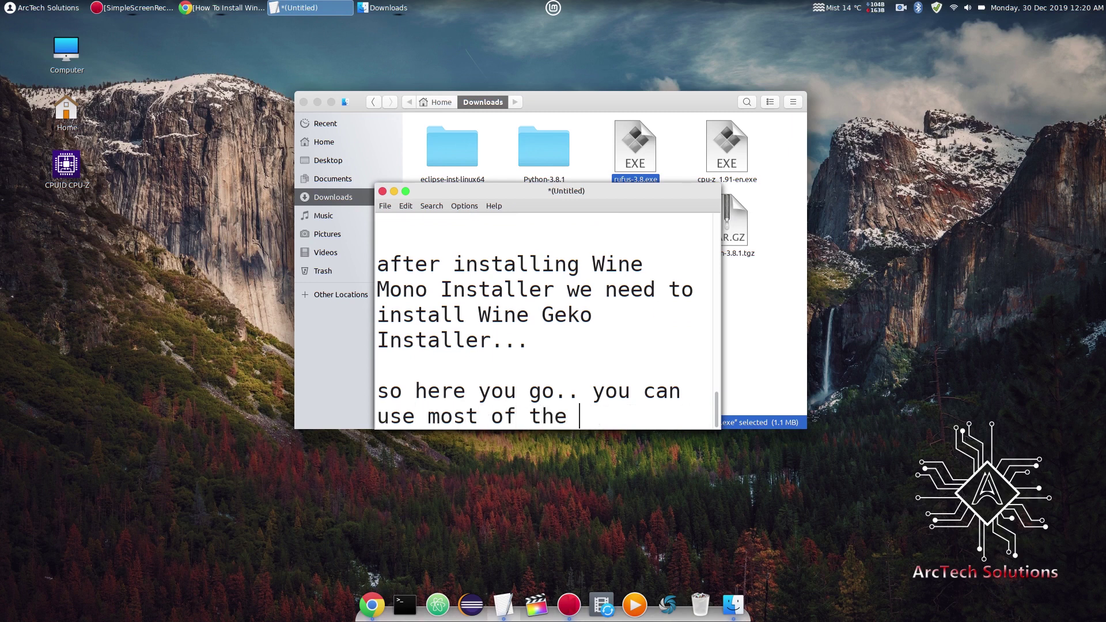
text(windows apps on linux no)
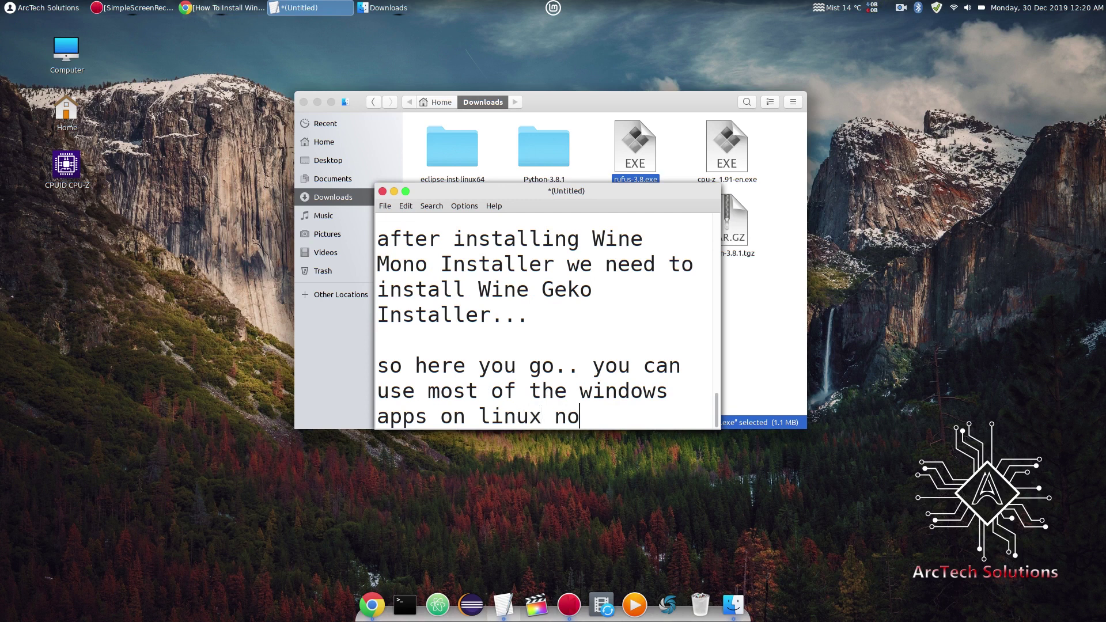
text(w...)
Add separate paragraphs "On Behalf of ArcTech Solutions with you Merry Christmas and a Happy New Year..." and "cheers" to the document.
key(Return)
key(Return)
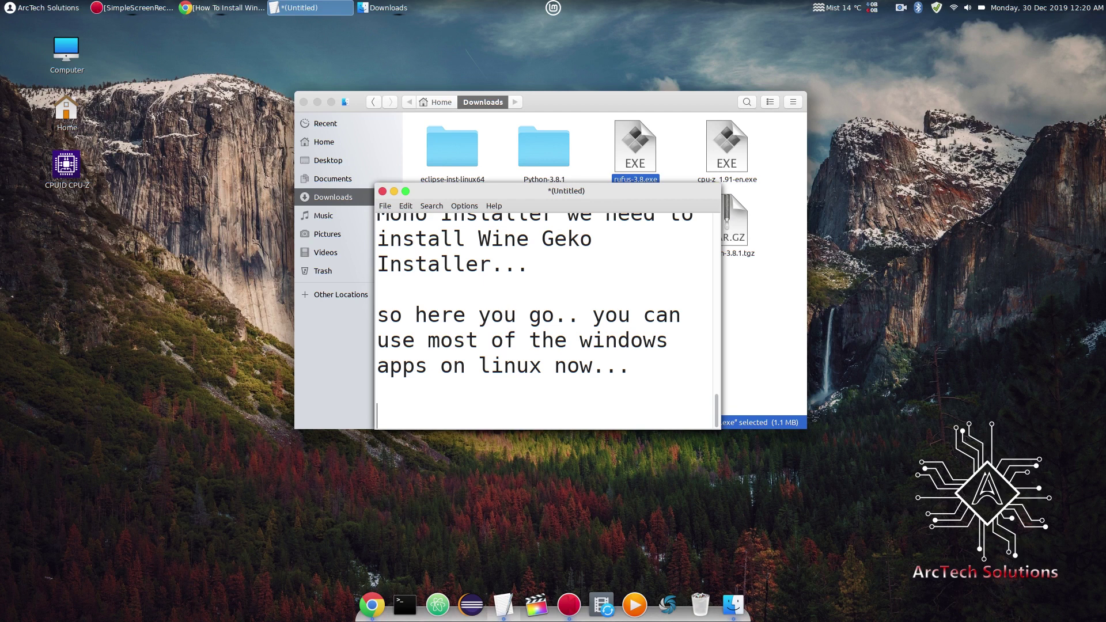
text(On Behal)
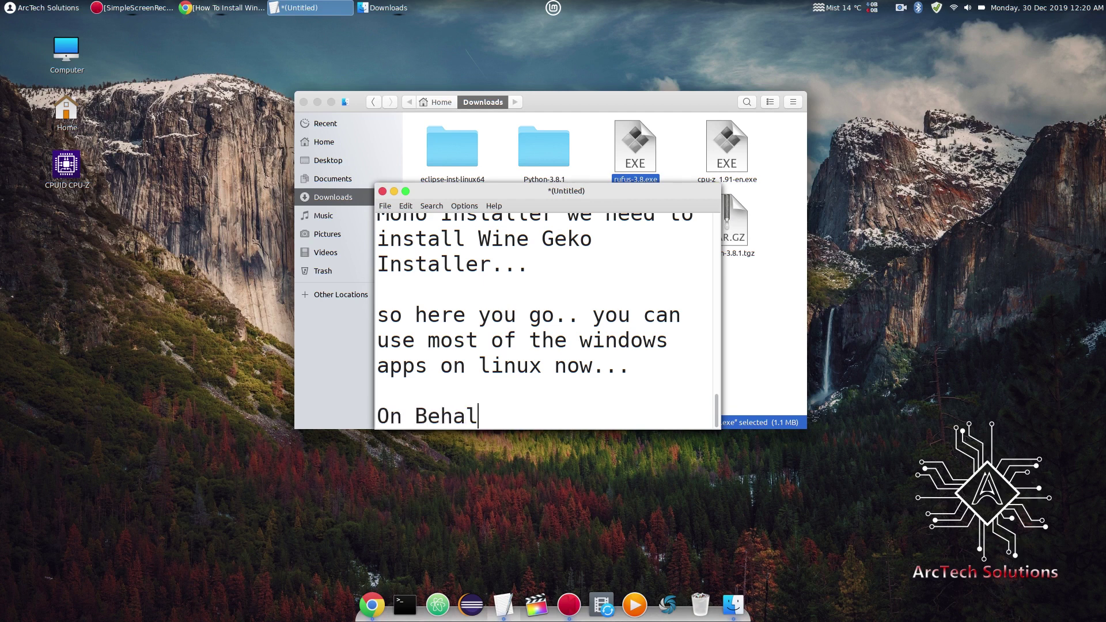
text(f of ArcTech Solutions wit)
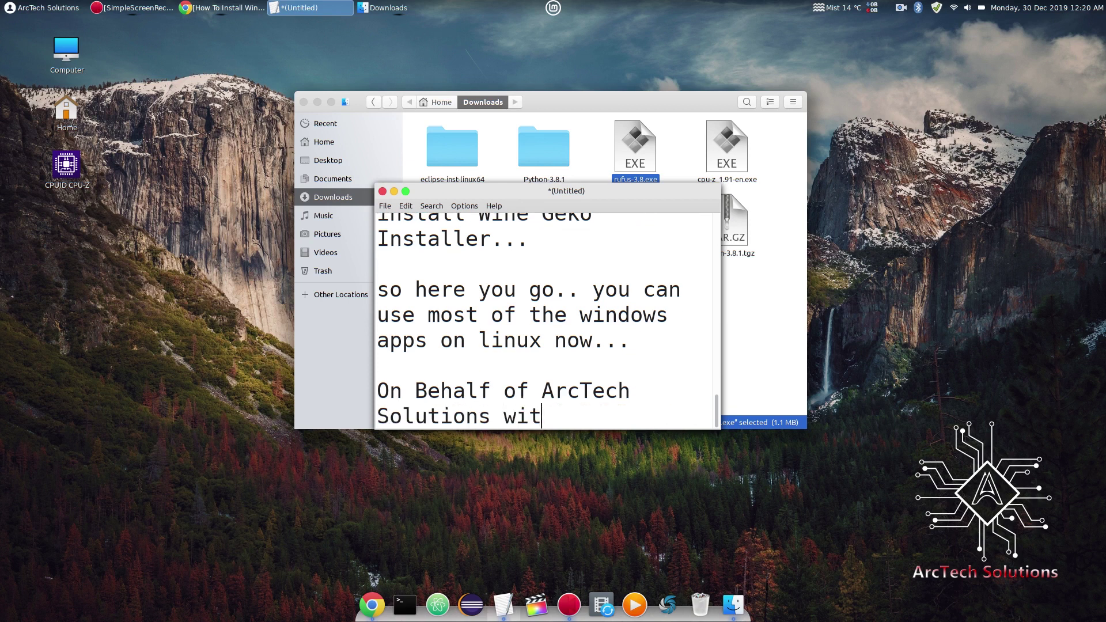
text(h you a)
key(BackSpace)
text(Merry)
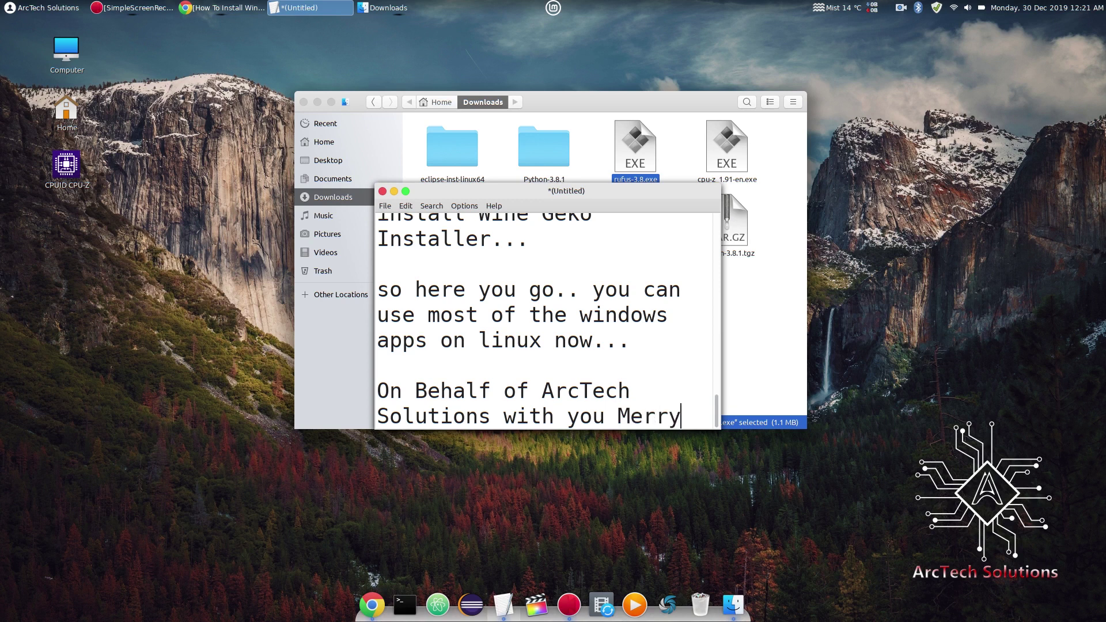
text( Christmas and a Happy New Year)
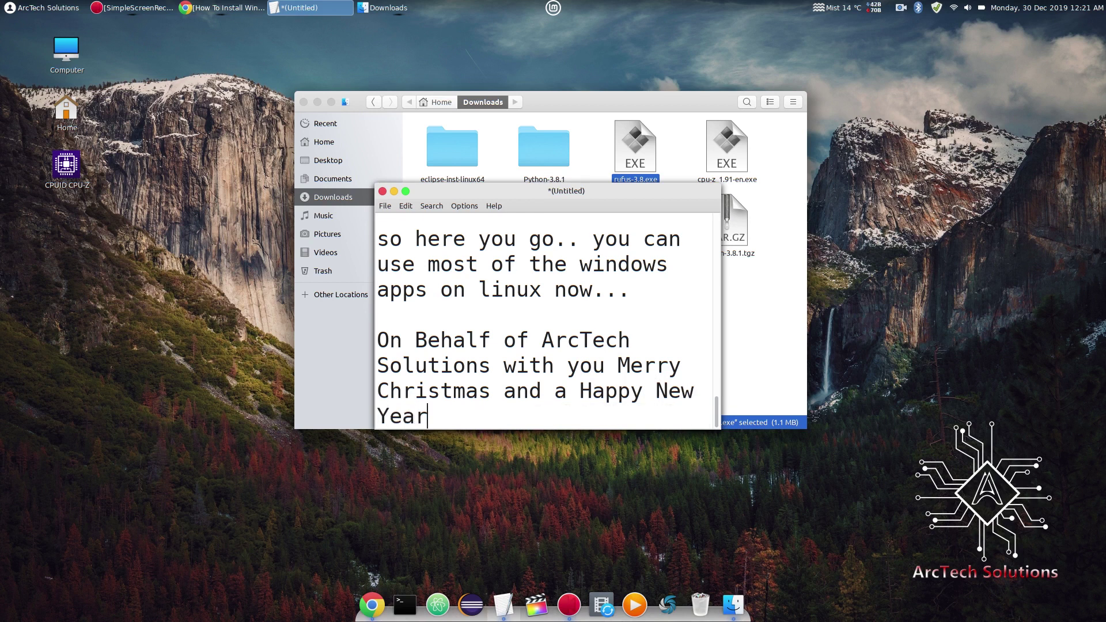
text(...)
key(Return)
key(Return)
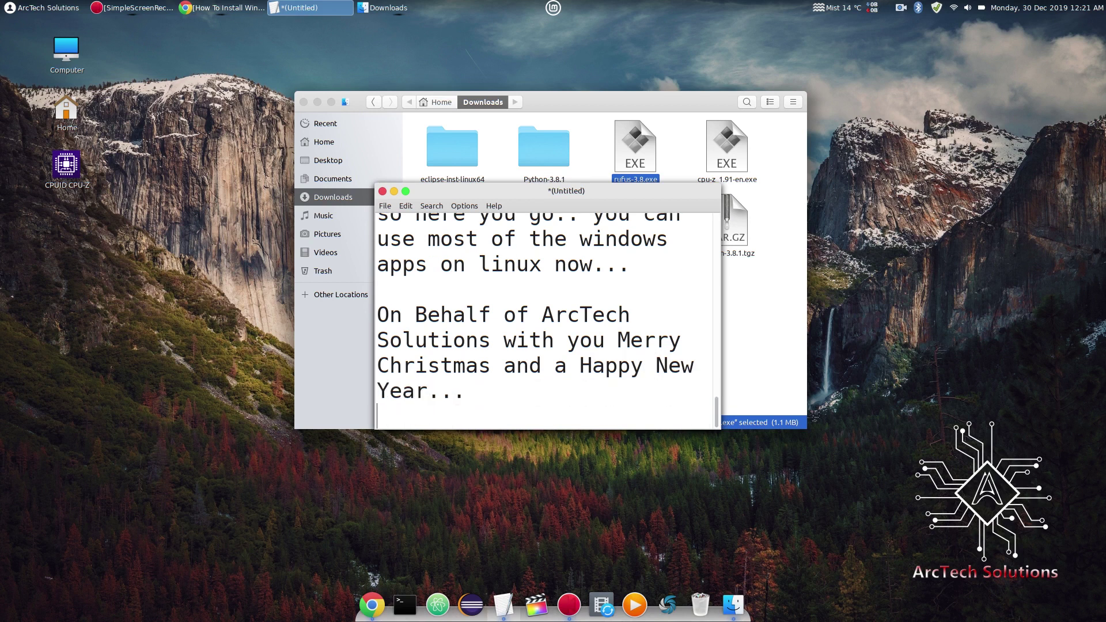
text(cheers)
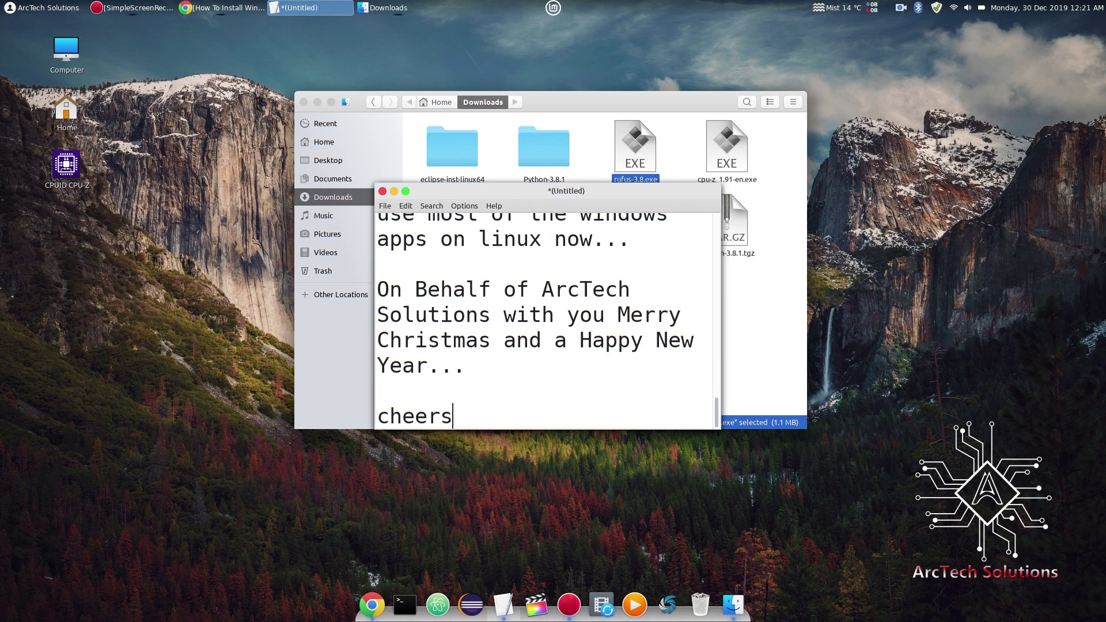